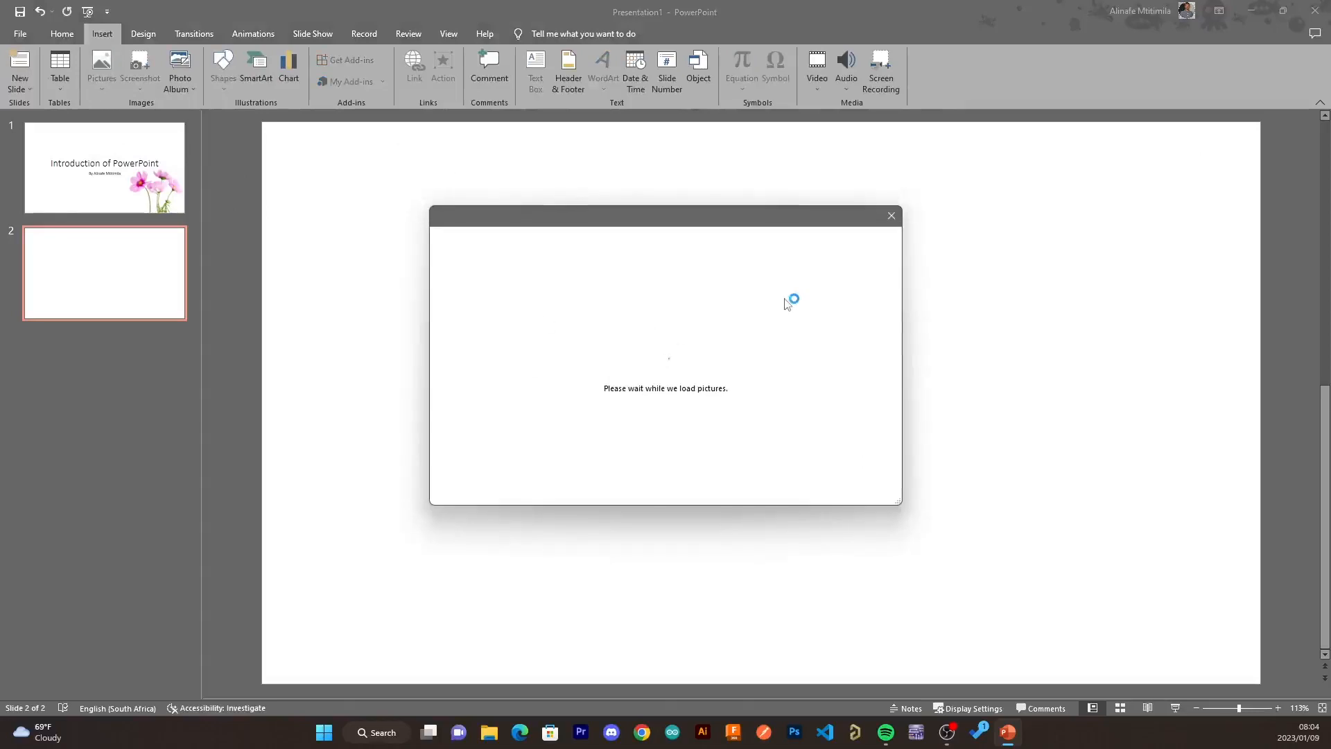
- Search the online pictures for "computer" and insert the server room photo onto slide 2
{"action": "left_click", "coordinate": [774, 293]}
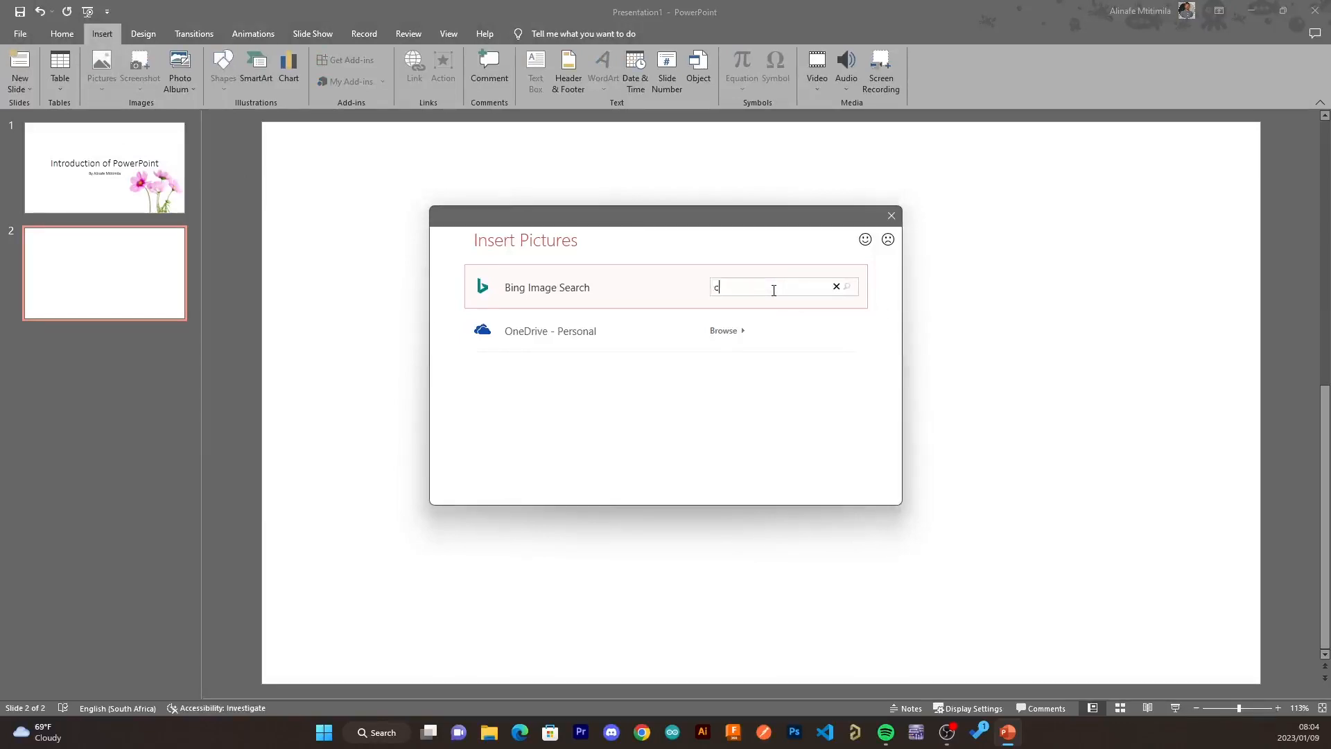
{"action": "type", "text": "computer"}
{"action": "key", "text": "Return"}
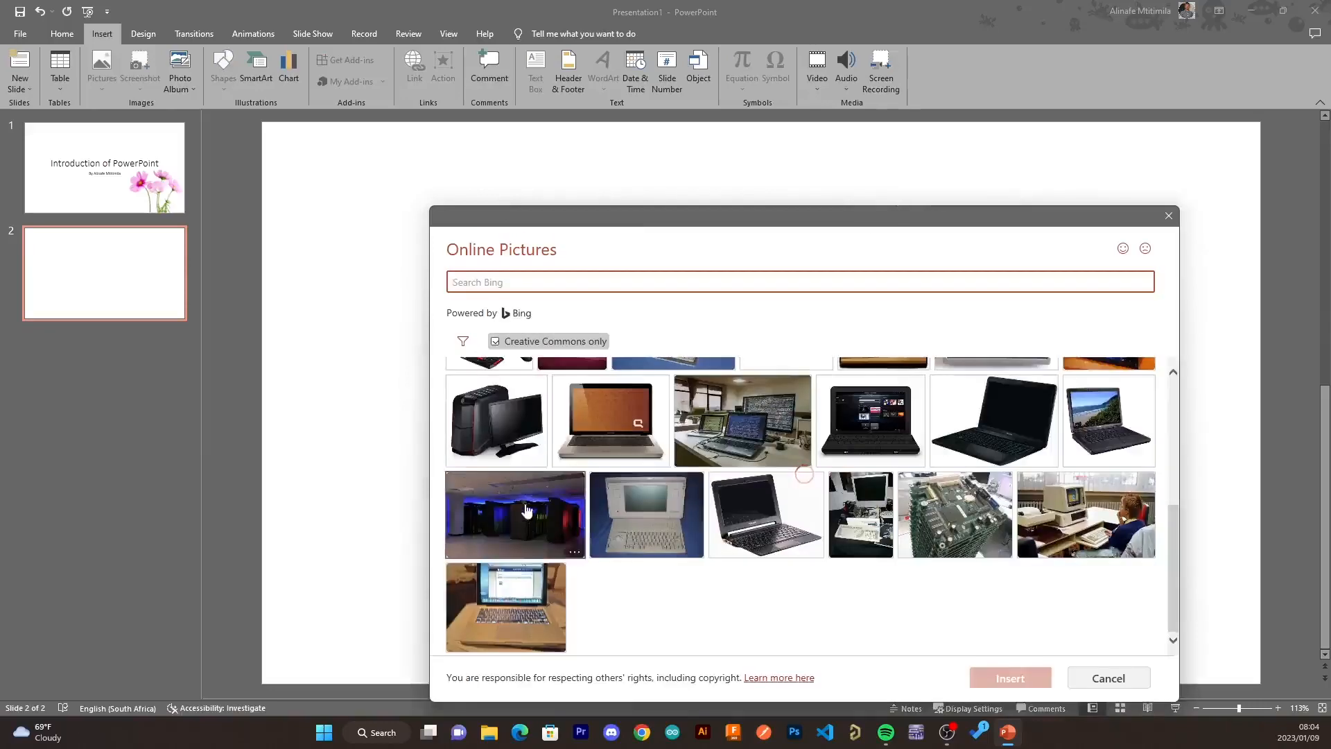
{"action": "left_click", "coordinate": [515, 514]}
{"action": "left_click", "coordinate": [1017, 678]}
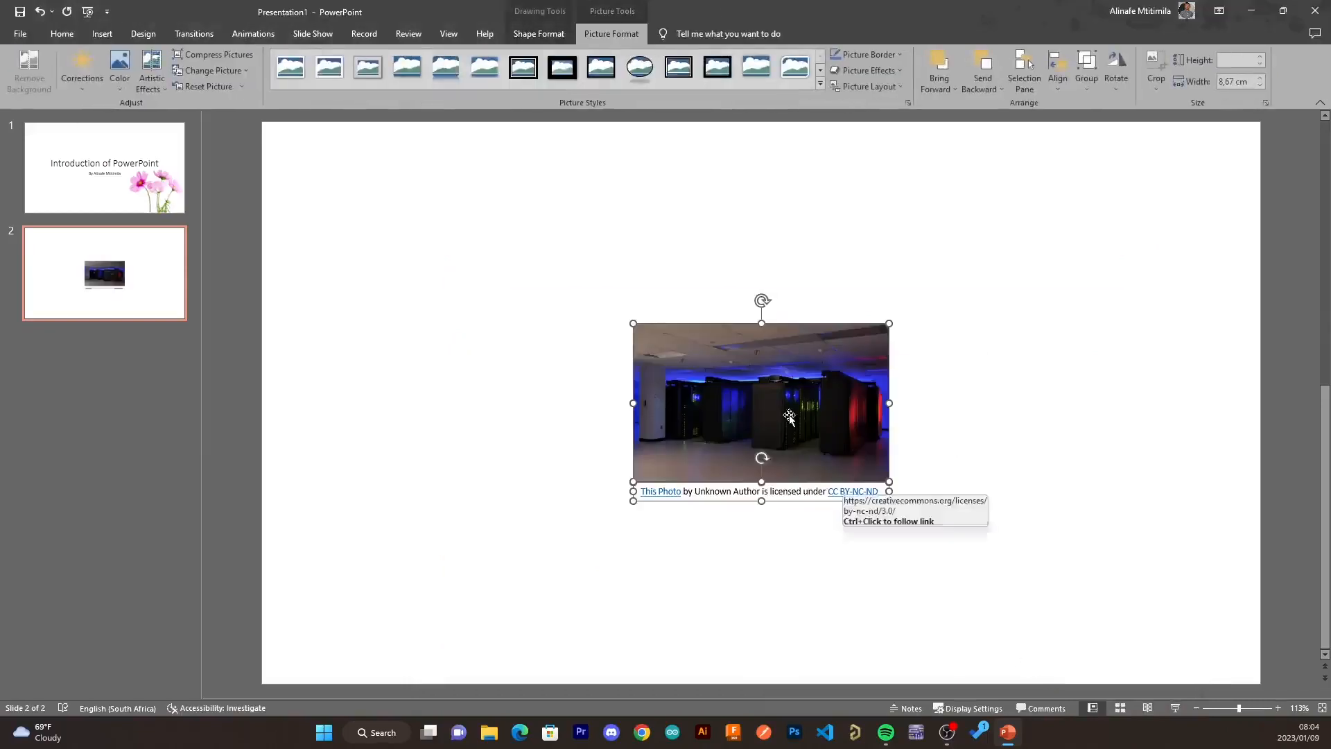
- Move the photo to the slide's top-left corner and enlarge it to cover the whole slide
{"action": "left_click_drag", "start_coordinate": [788, 414], "coordinate": [416, 216]}
{"action": "left_click_drag", "start_coordinate": [518, 302], "coordinate": [583, 355]}
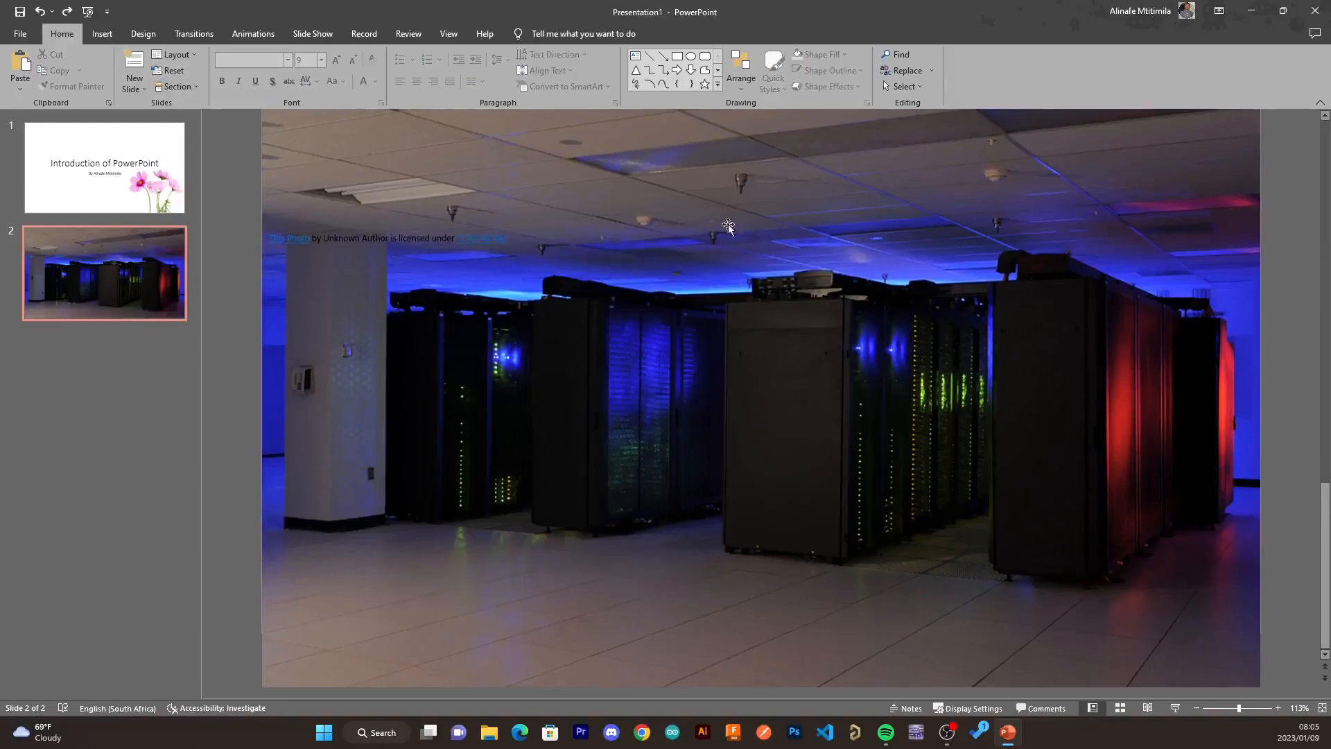
- Nudge the photo slightly downward on the slide
{"action": "left_click", "coordinate": [678, 435]}
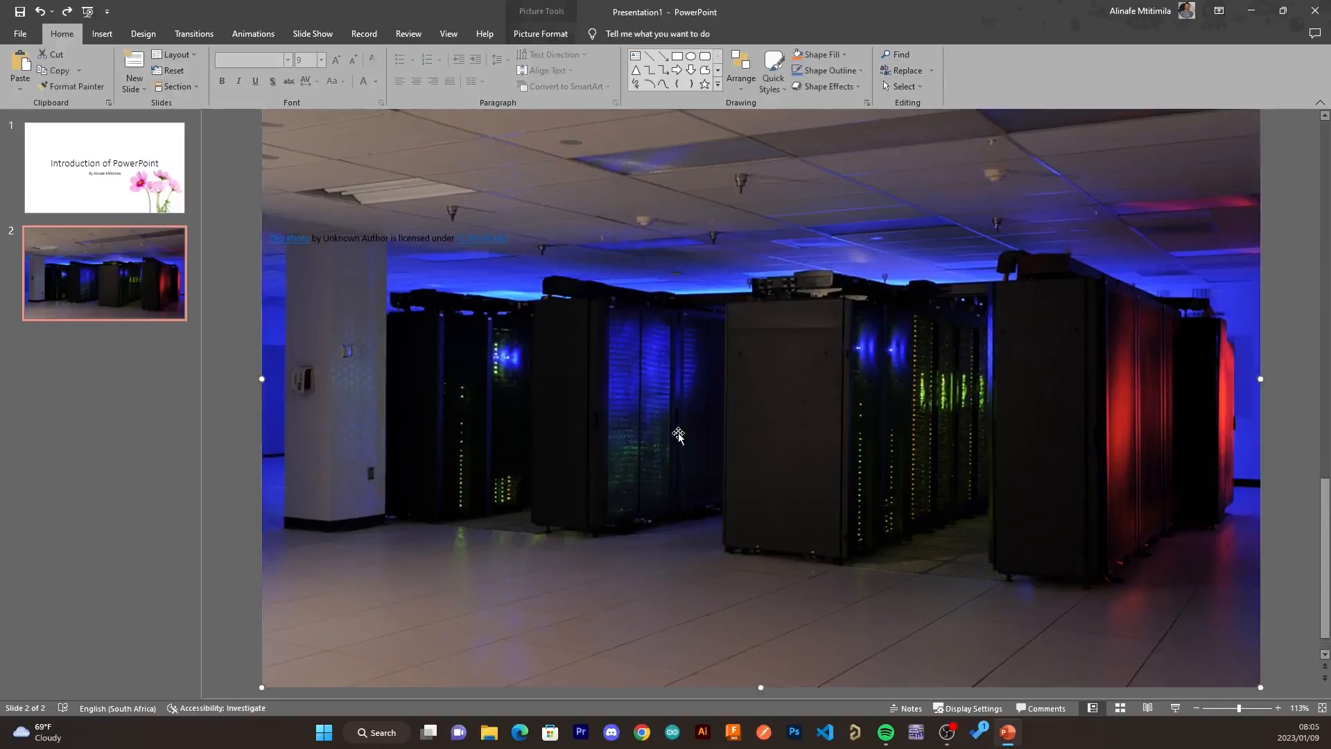
{"action": "left_click_drag", "start_coordinate": [678, 435], "coordinate": [686, 463]}
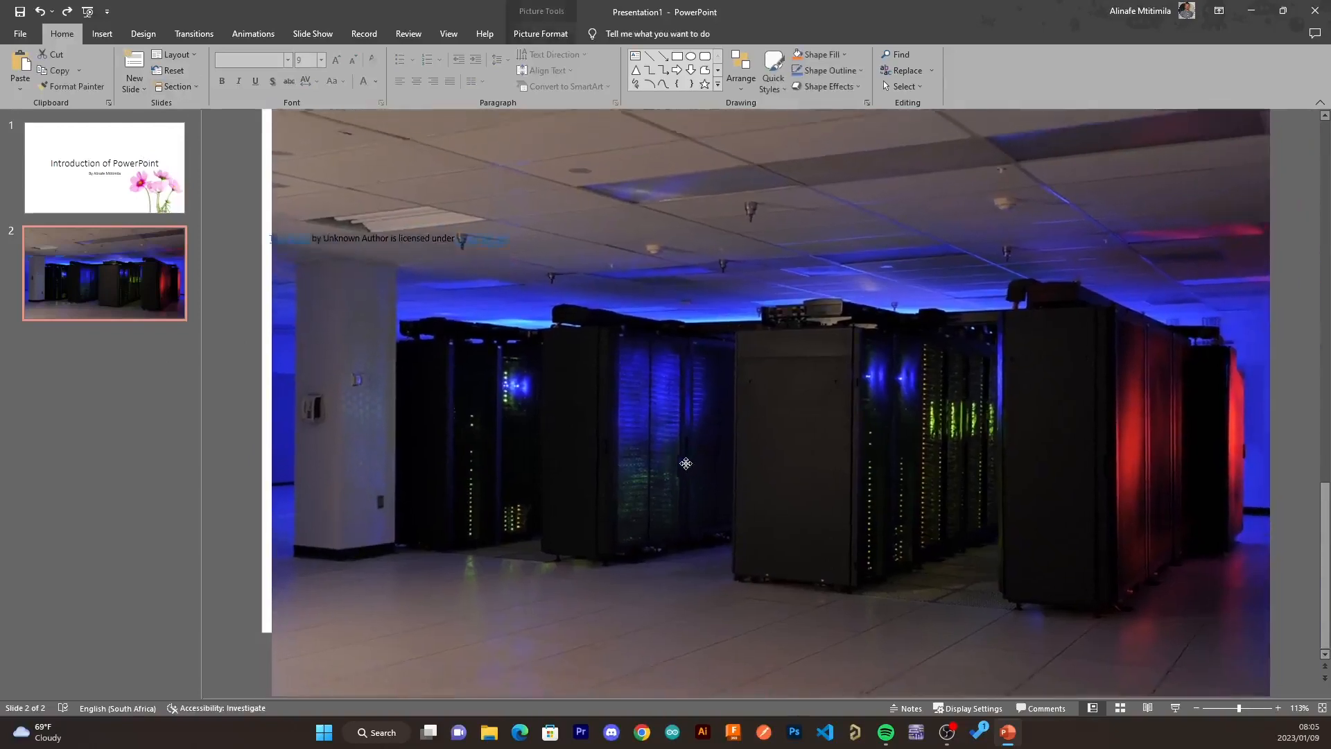
{"action": "scroll", "coordinate": [685, 463], "scroll_direction": "up", "scroll_amount": 5}
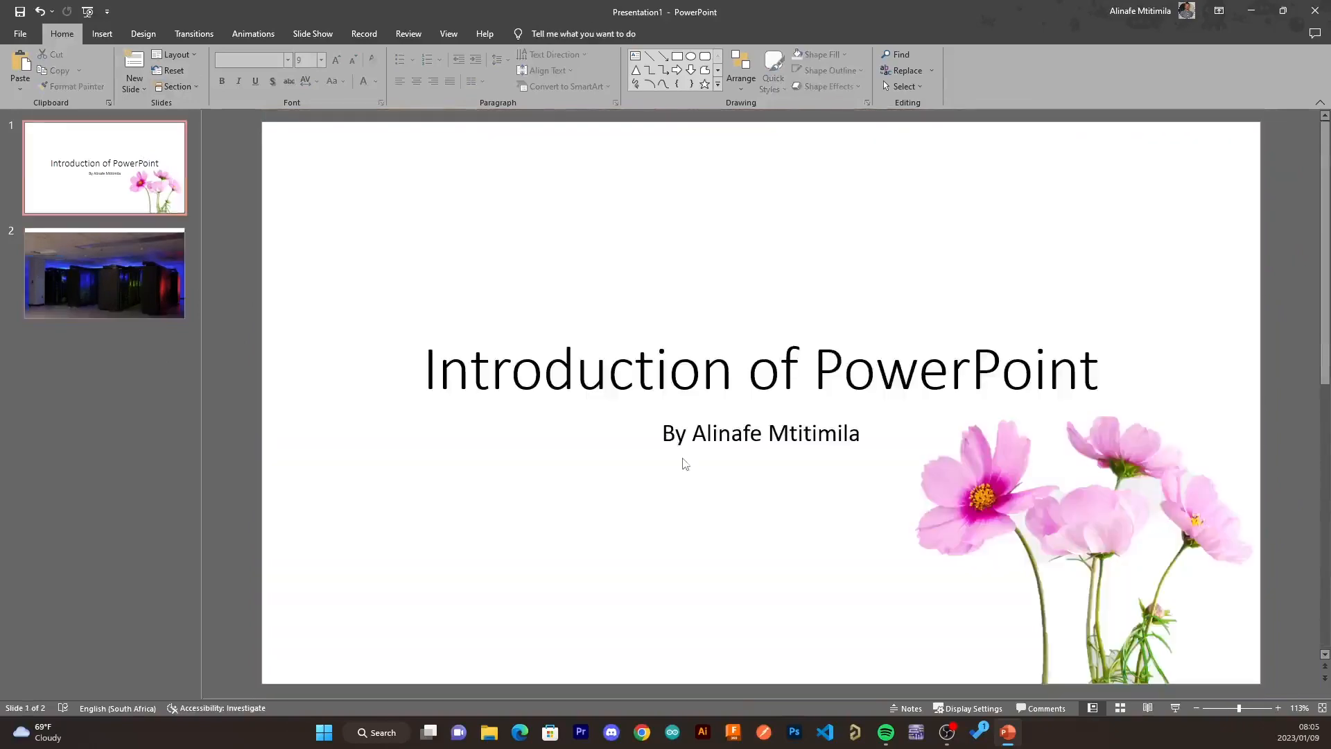
{"action": "scroll", "coordinate": [685, 478], "scroll_direction": "down", "scroll_amount": 3}
- Crop the bottom of the photo so it fits within the slide height
{"action": "left_click", "coordinate": [593, 383]}
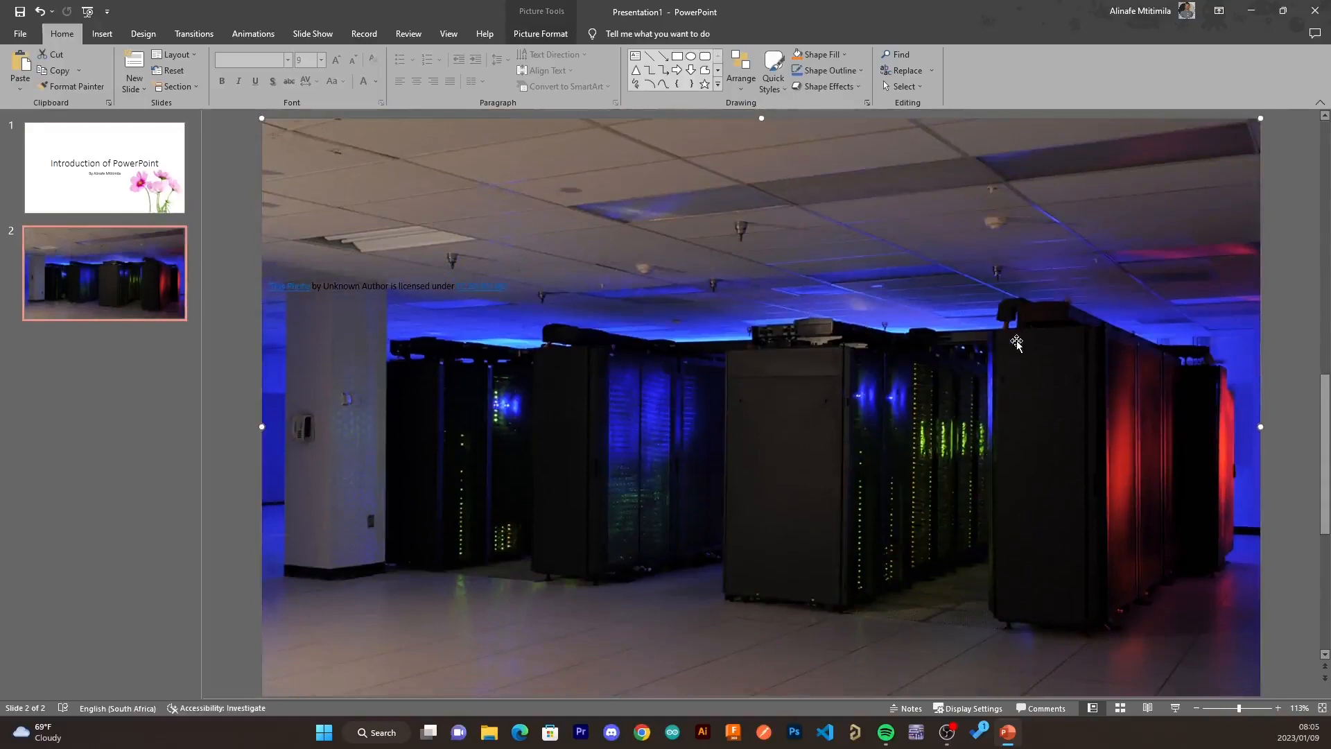
{"action": "left_click", "coordinate": [558, 36]}
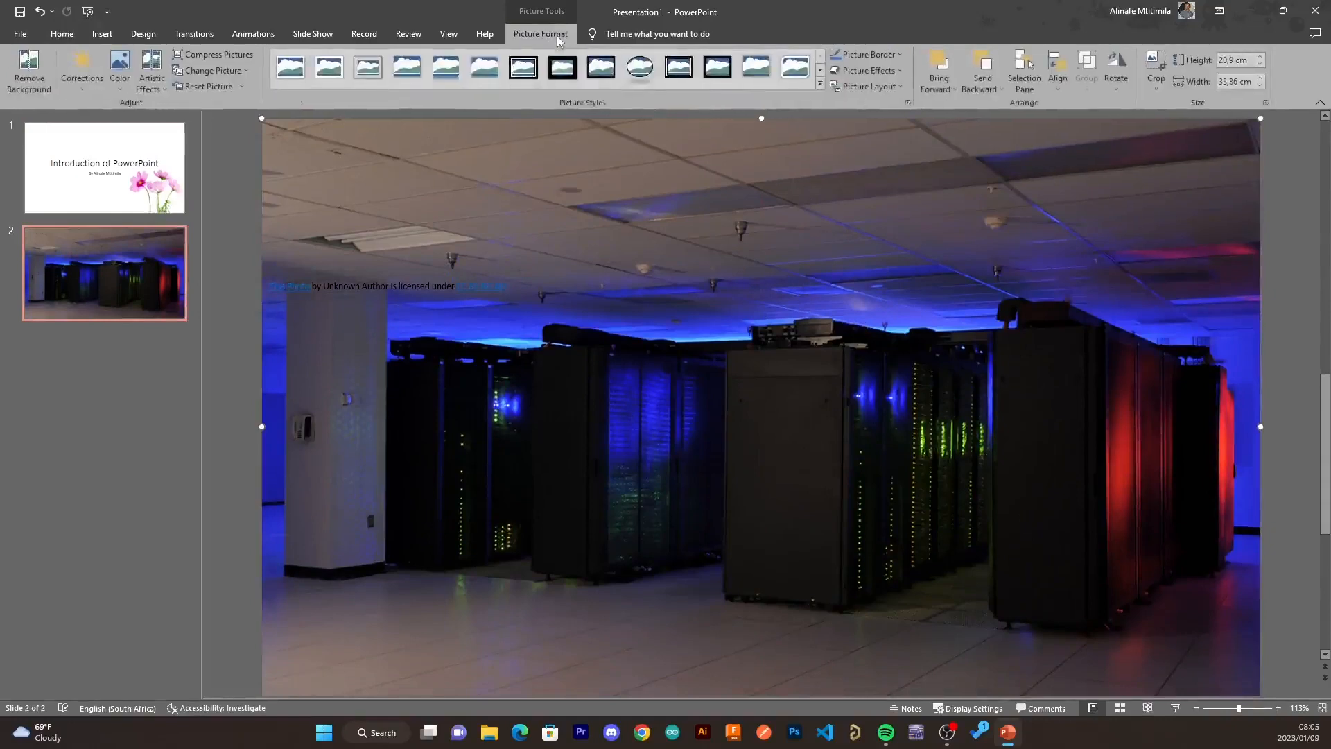
{"action": "left_click", "coordinate": [1156, 64]}
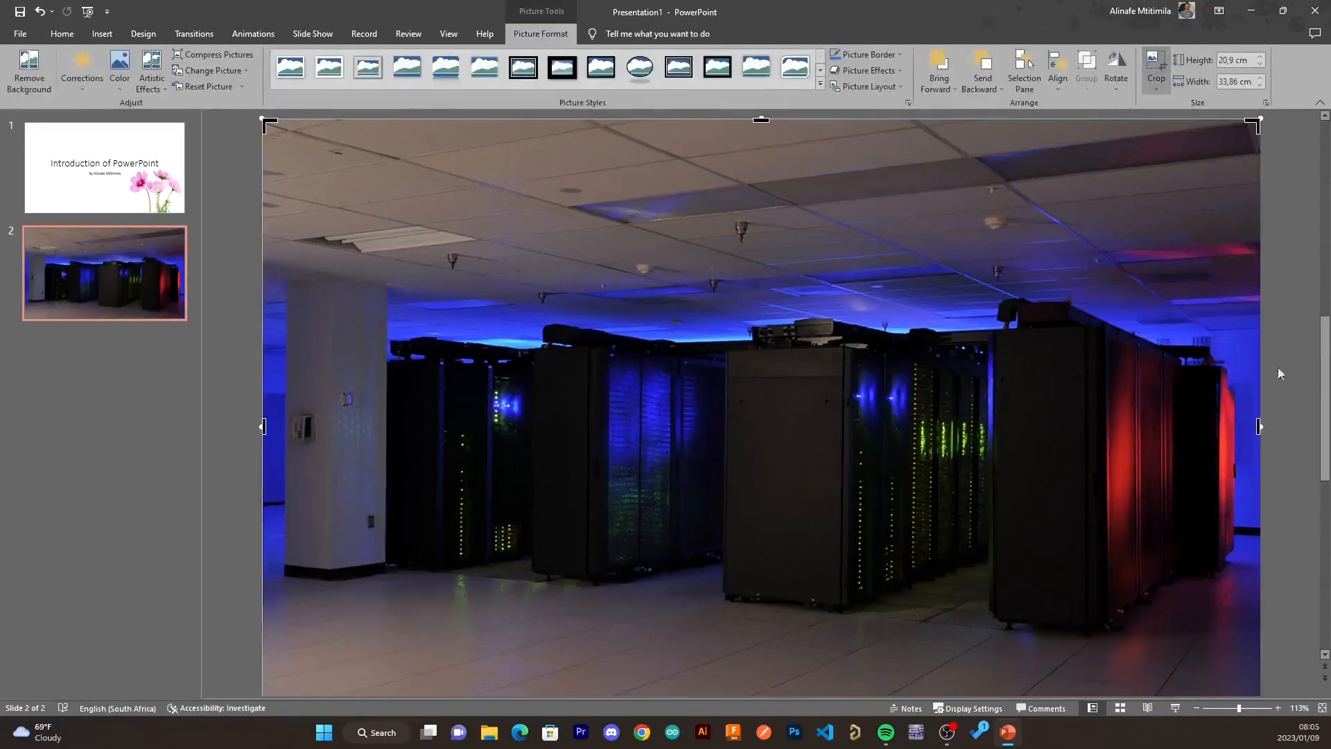
{"action": "left_click_drag", "start_coordinate": [856, 531], "coordinate": [853, 633]}
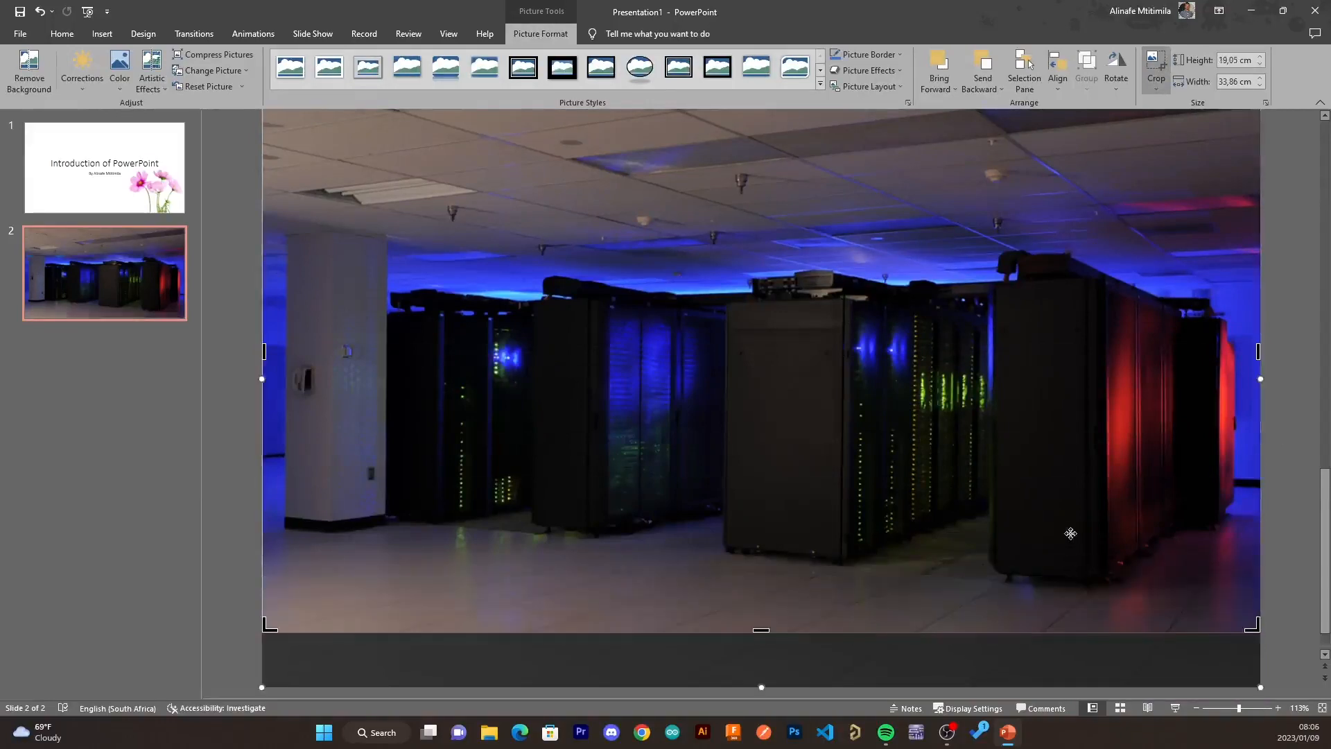
- Adjust the photo's bottom crop again so it lines up with the slide's bottom edge
{"action": "scroll", "coordinate": [1075, 531], "scroll_direction": "up", "scroll_amount": 3}
{"action": "scroll", "coordinate": [1089, 514], "scroll_direction": "down", "scroll_amount": 3}
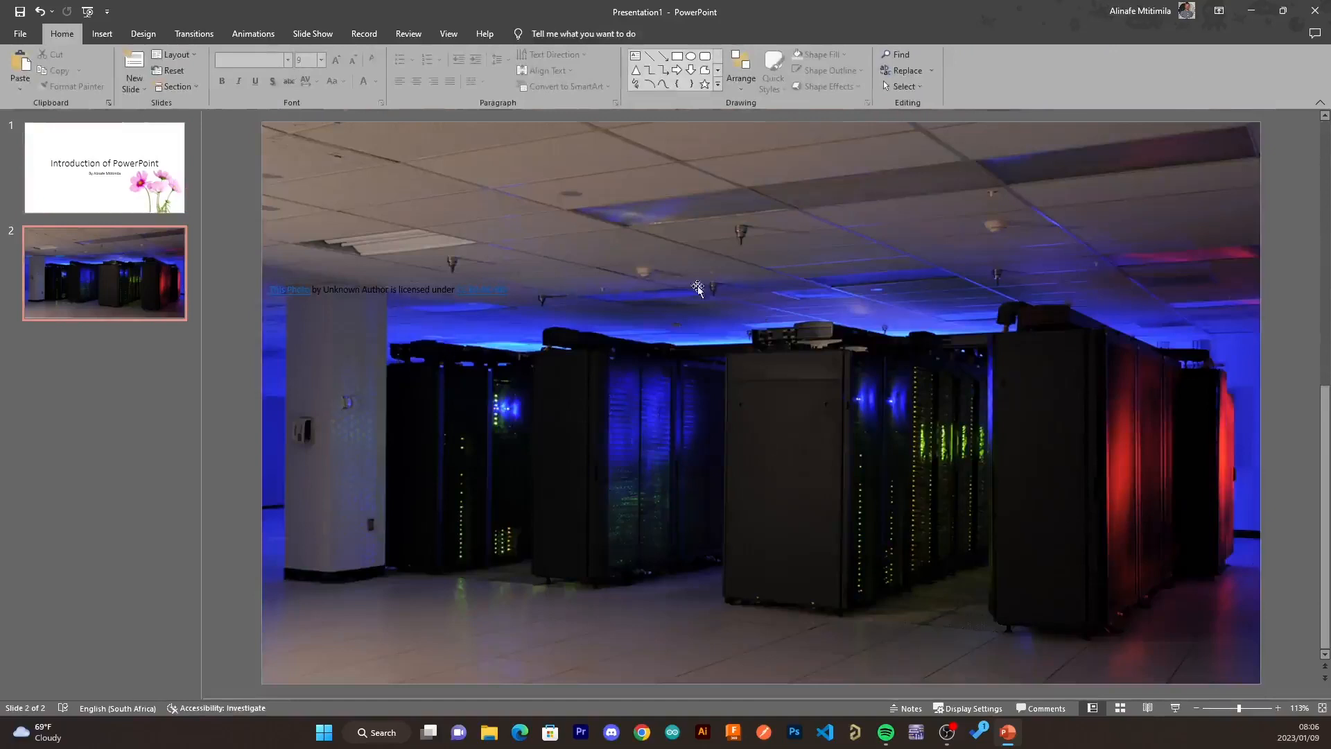
{"action": "left_click", "coordinate": [726, 449]}
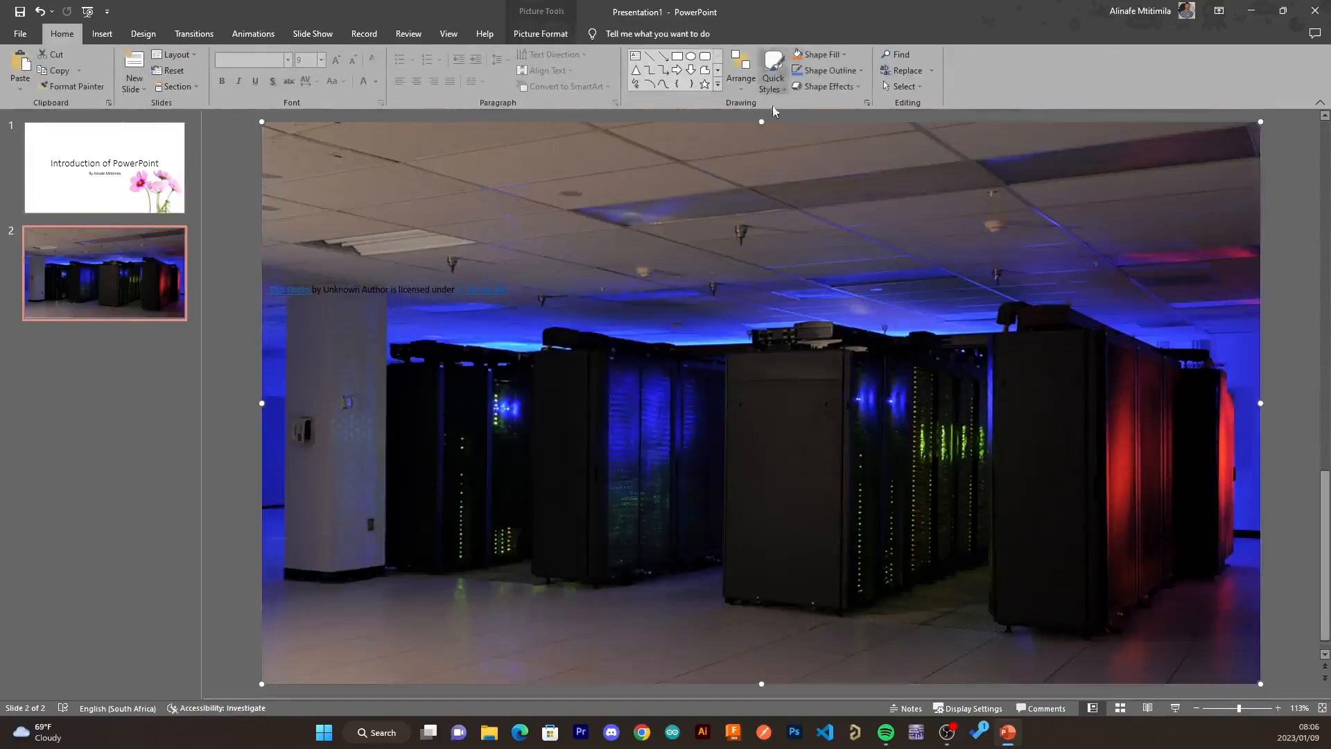
{"action": "left_click", "coordinate": [563, 40]}
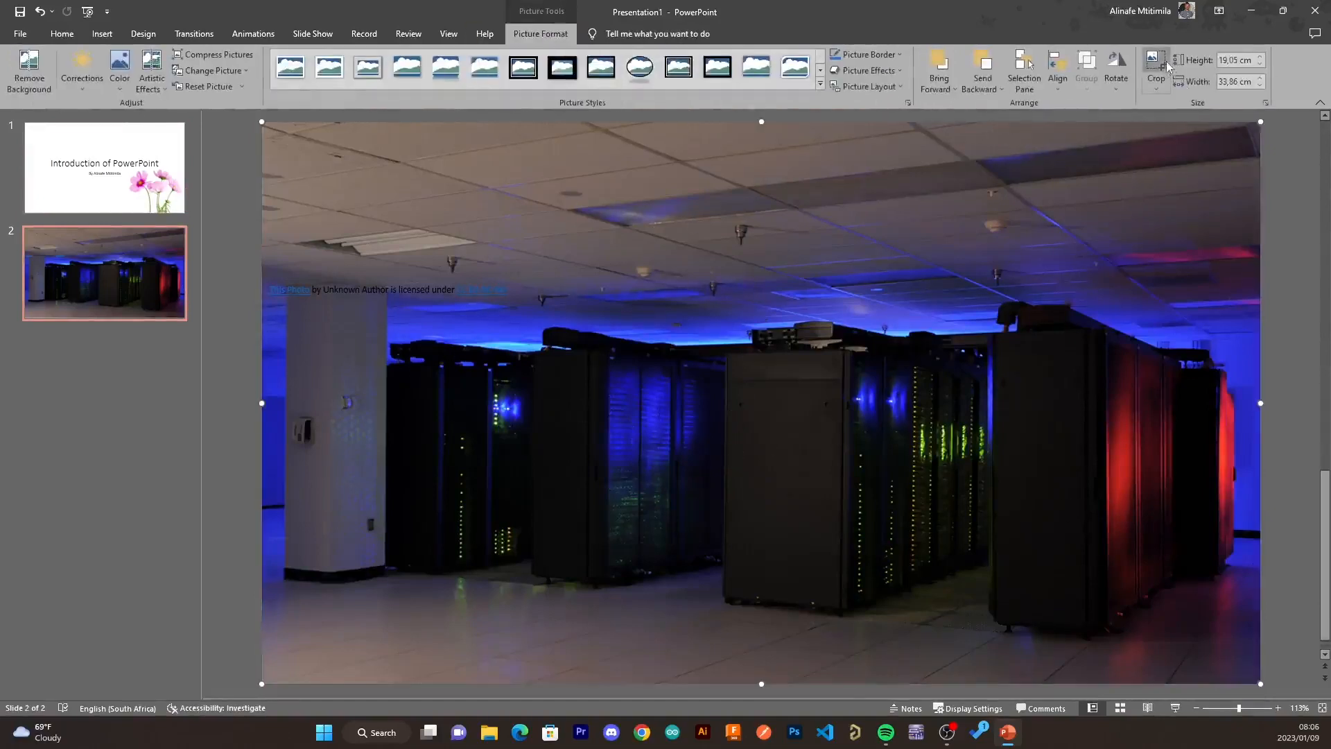
{"action": "left_click", "coordinate": [1155, 69]}
{"action": "mouse_move", "coordinate": [764, 680]}
{"action": "left_mouse_down"}
{"action": "mouse_move", "coordinate": [772, 529]}
{"action": "mouse_move", "coordinate": [781, 685]}
{"action": "left_mouse_up"}
{"action": "left_click", "coordinate": [1287, 522]}
{"action": "scroll", "coordinate": [655, 424], "scroll_direction": "up", "scroll_amount": 2}
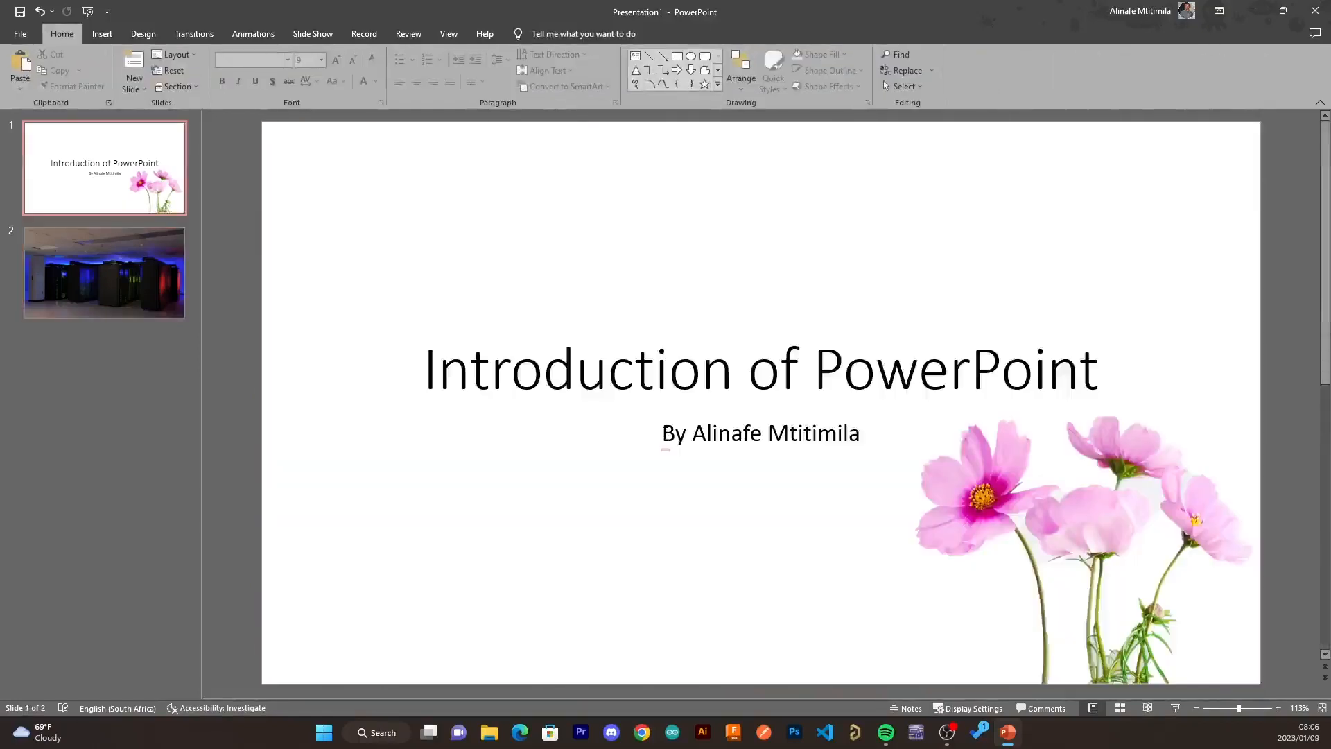
{"action": "scroll", "coordinate": [663, 433], "scroll_direction": "down", "scroll_amount": 2}
{"action": "left_click", "coordinate": [481, 289]}
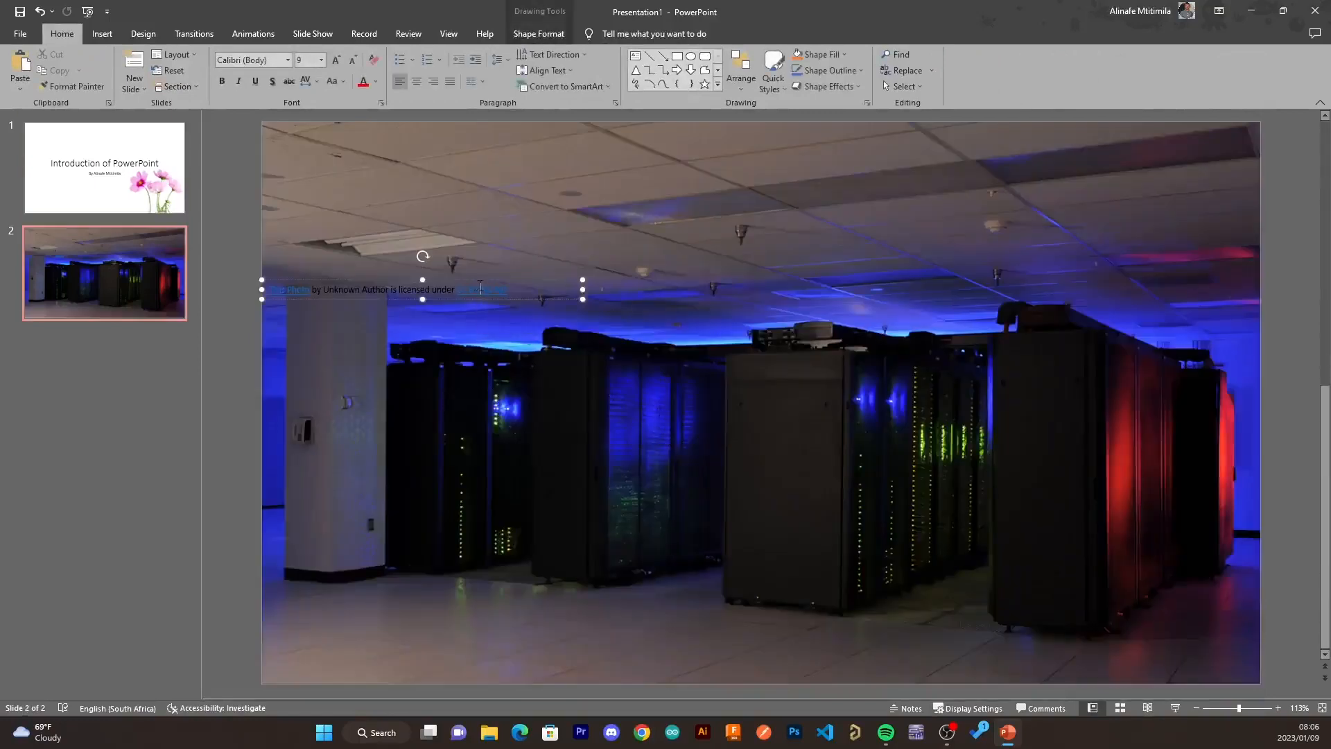
{"action": "right_click", "coordinate": [426, 282]}
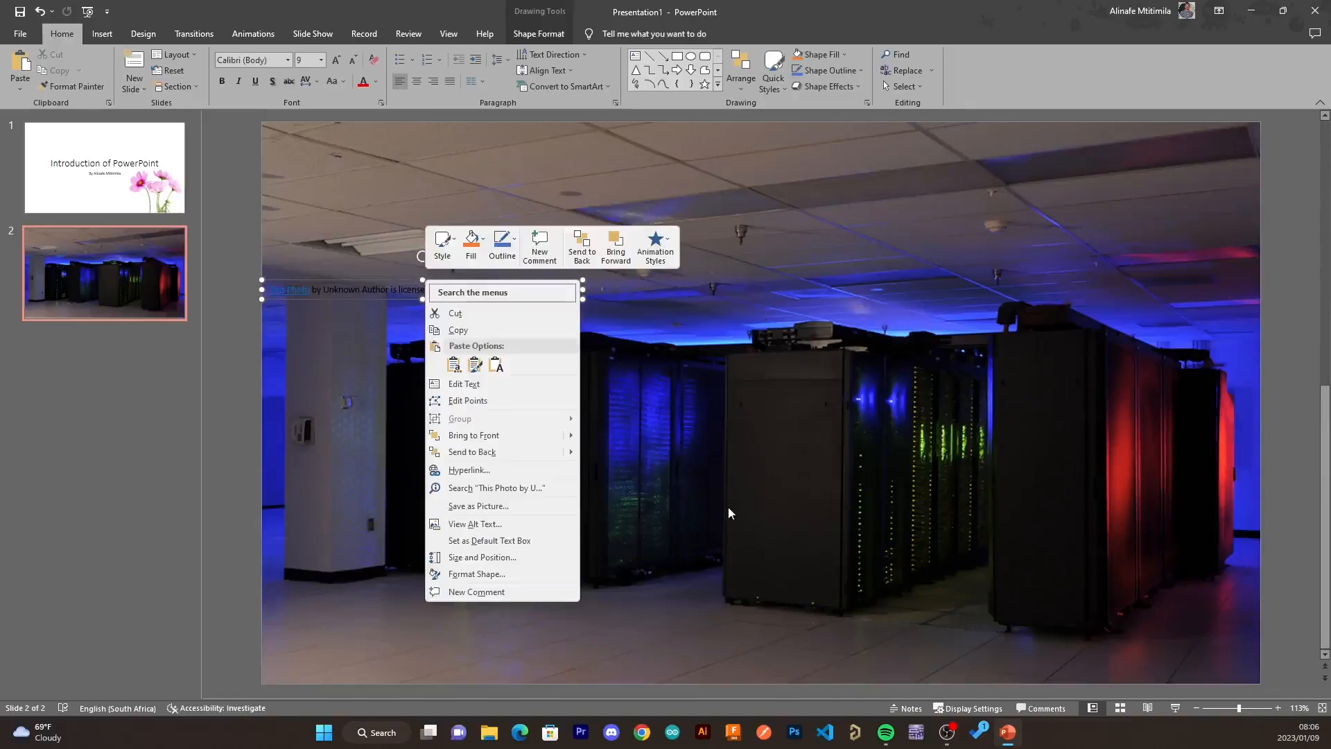
{"action": "key", "text": "Escape"}
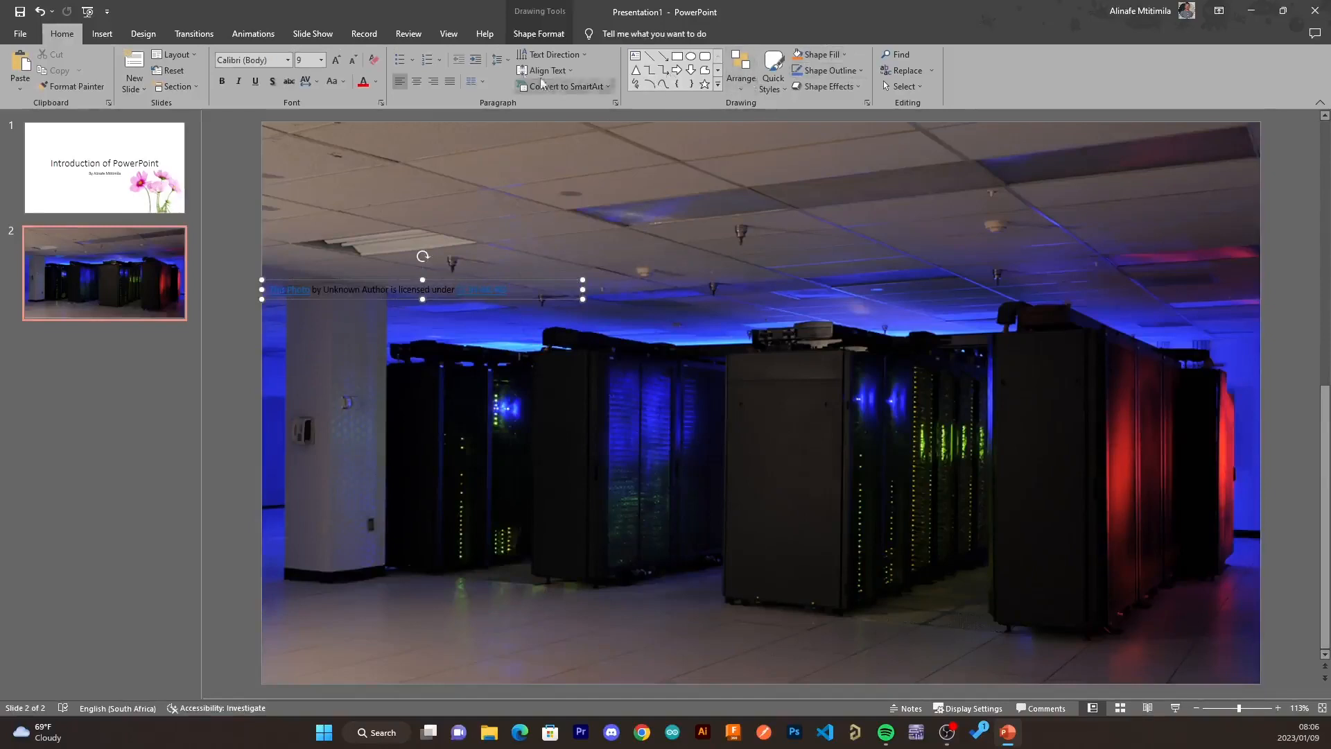
- Draw a text box across the bottom of the slide and enter "Cloud Computing firm"
{"action": "left_click", "coordinate": [101, 36]}
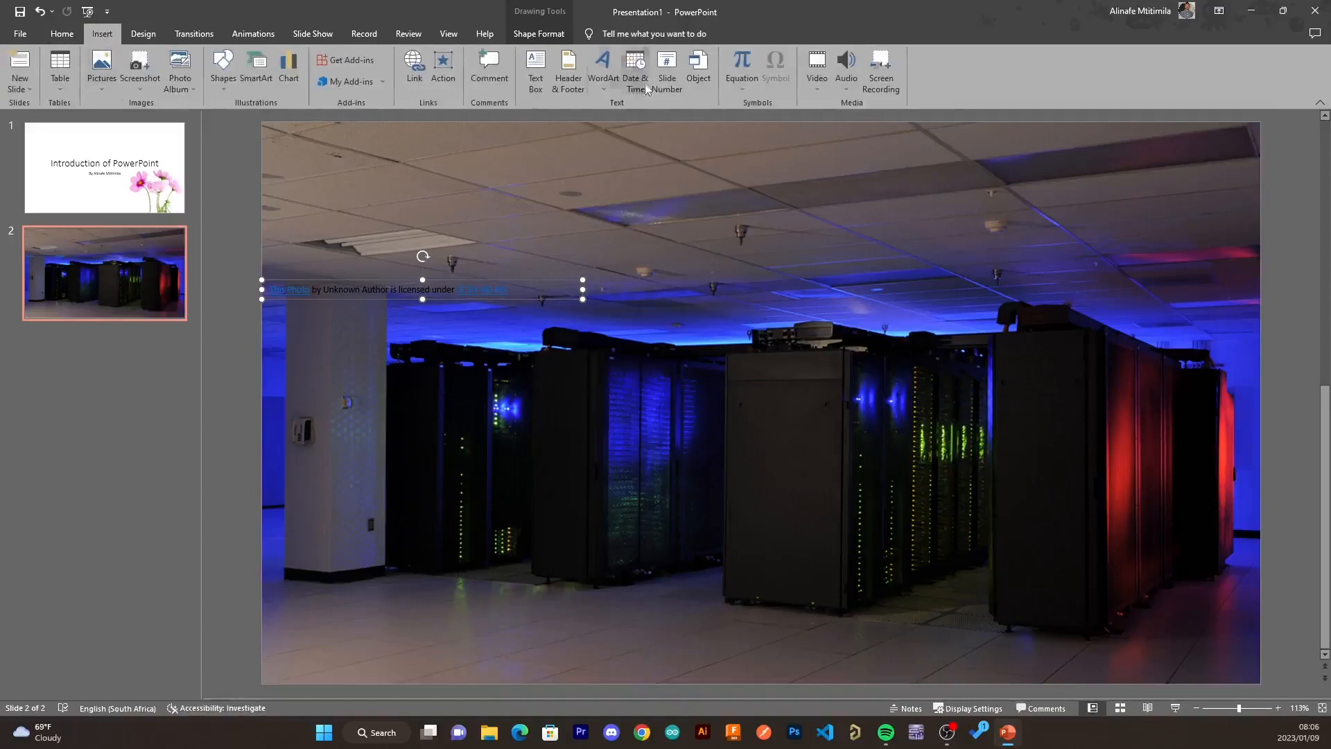
{"action": "left_click", "coordinate": [535, 69]}
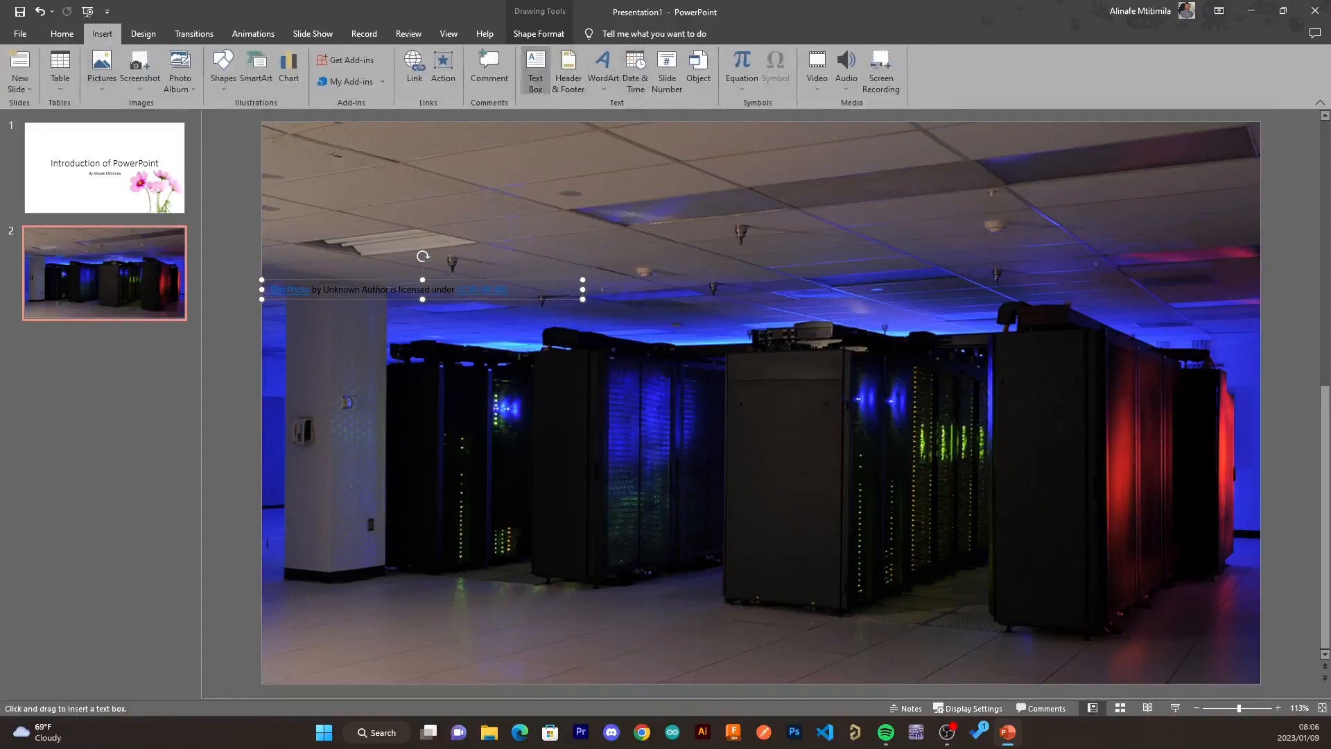
{"action": "left_click_drag", "start_coordinate": [261, 538], "coordinate": [1260, 682]}
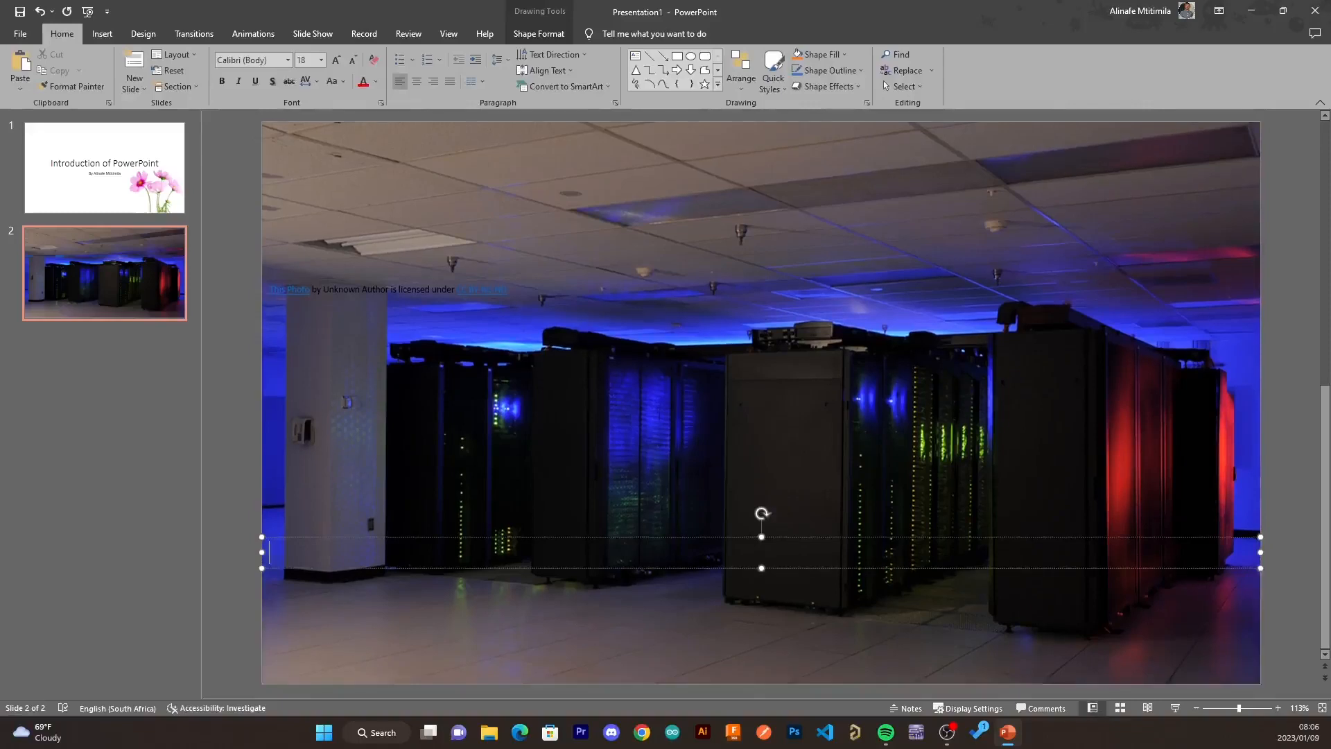
{"action": "type", "text": "Cloud Computi"}
- Increase the title text's font size to 80 pt and delete the trailing comma
{"action": "left_click_drag", "start_coordinate": [442, 552], "coordinate": [269, 552]}
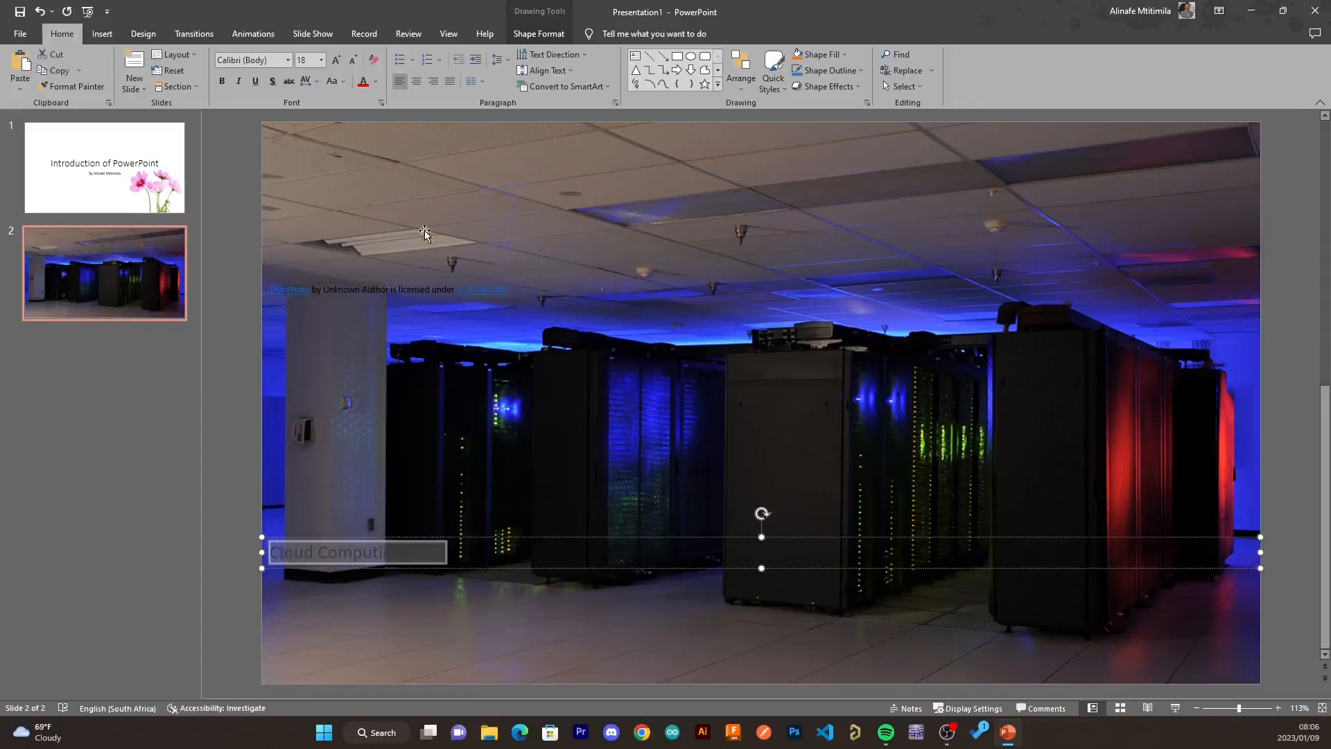
{"action": "left_click", "coordinate": [338, 62]}
{"action": "left_click", "coordinate": [337, 62]}
{"action": "left_click", "coordinate": [338, 62]}
{"action": "left_click", "coordinate": [337, 61]}
{"action": "left_click", "coordinate": [337, 62]}
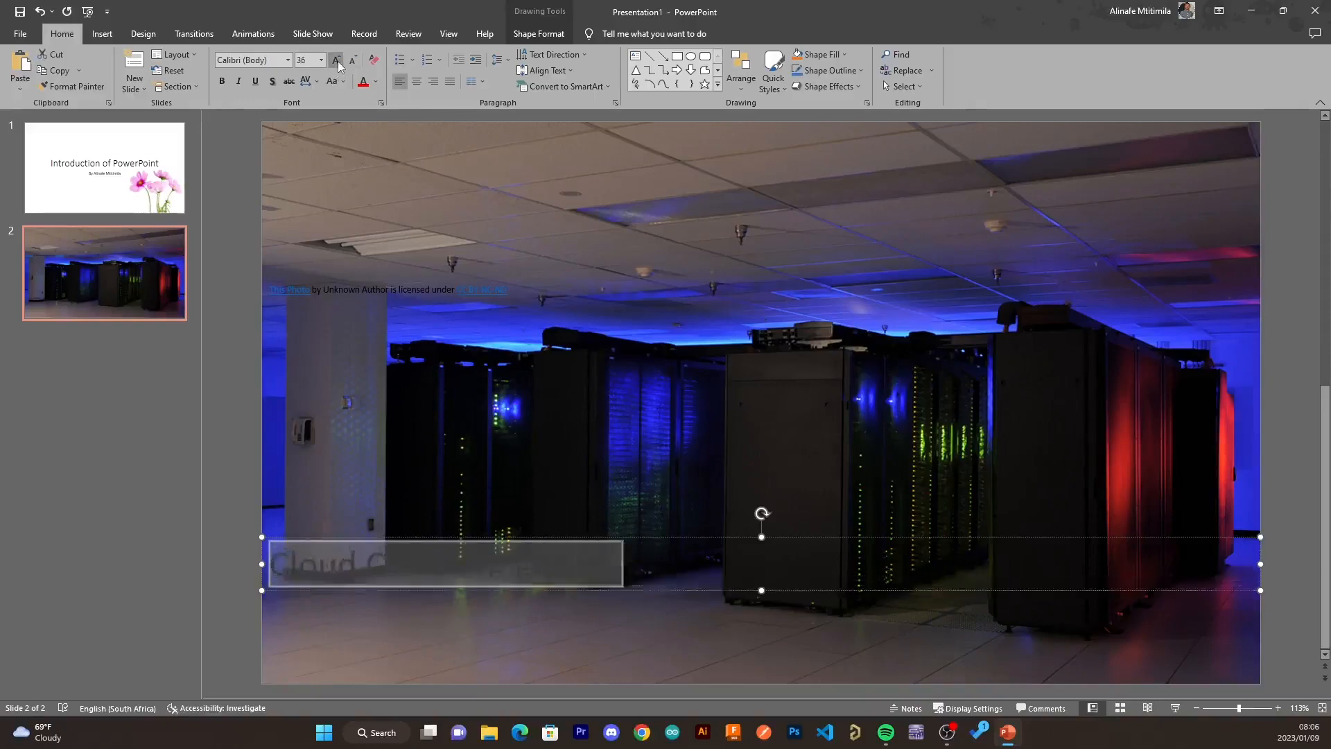
{"action": "left_click", "coordinate": [338, 62]}
{"action": "left_click", "coordinate": [338, 61]}
{"action": "left_click", "coordinate": [337, 62]}
{"action": "left_click", "coordinate": [337, 62]}
{"action": "left_click", "coordinate": [338, 62]}
{"action": "left_click", "coordinate": [338, 62]}
{"action": "left_click", "coordinate": [338, 61]}
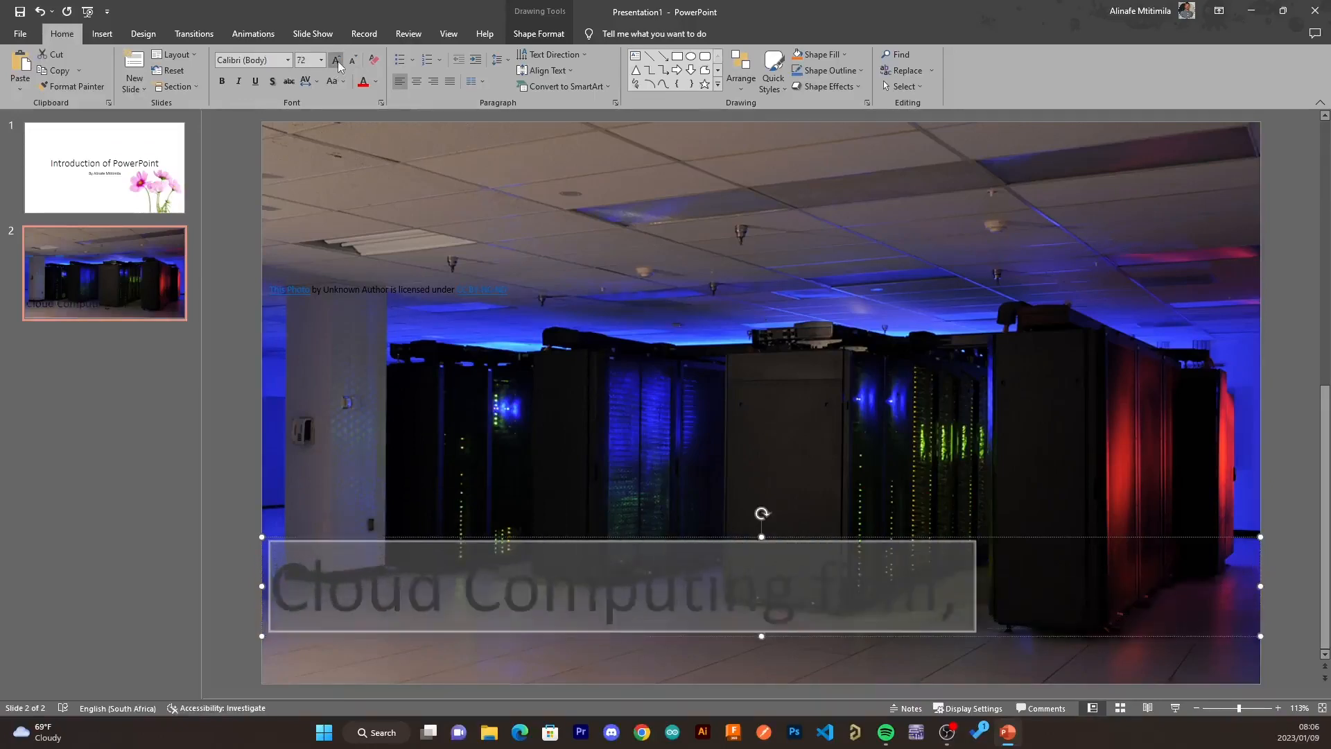
{"action": "left_click", "coordinate": [337, 62]}
{"action": "left_click", "coordinate": [1036, 619]}
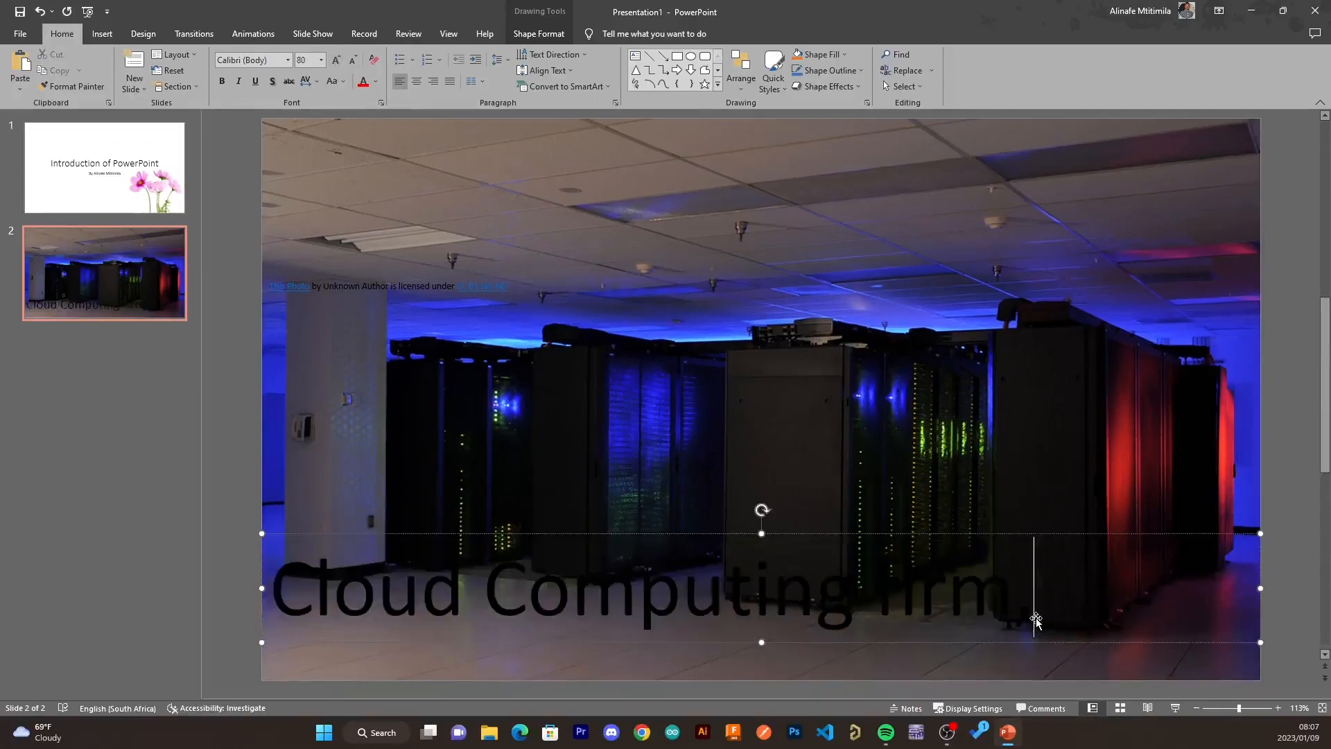
{"action": "key", "text": "BackSpace"}
- Make all of the title text white and bold
{"action": "key", "text": "ctrl+a"}
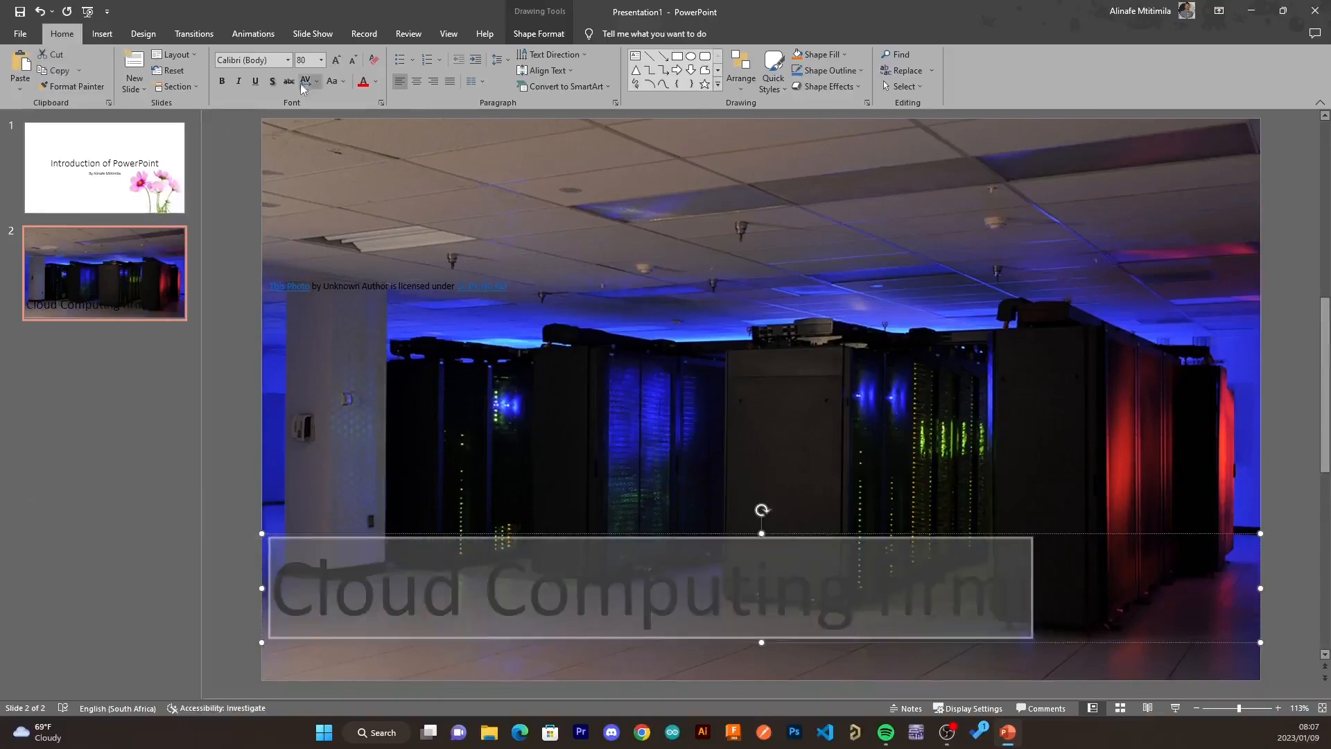
{"action": "left_click", "coordinate": [365, 81]}
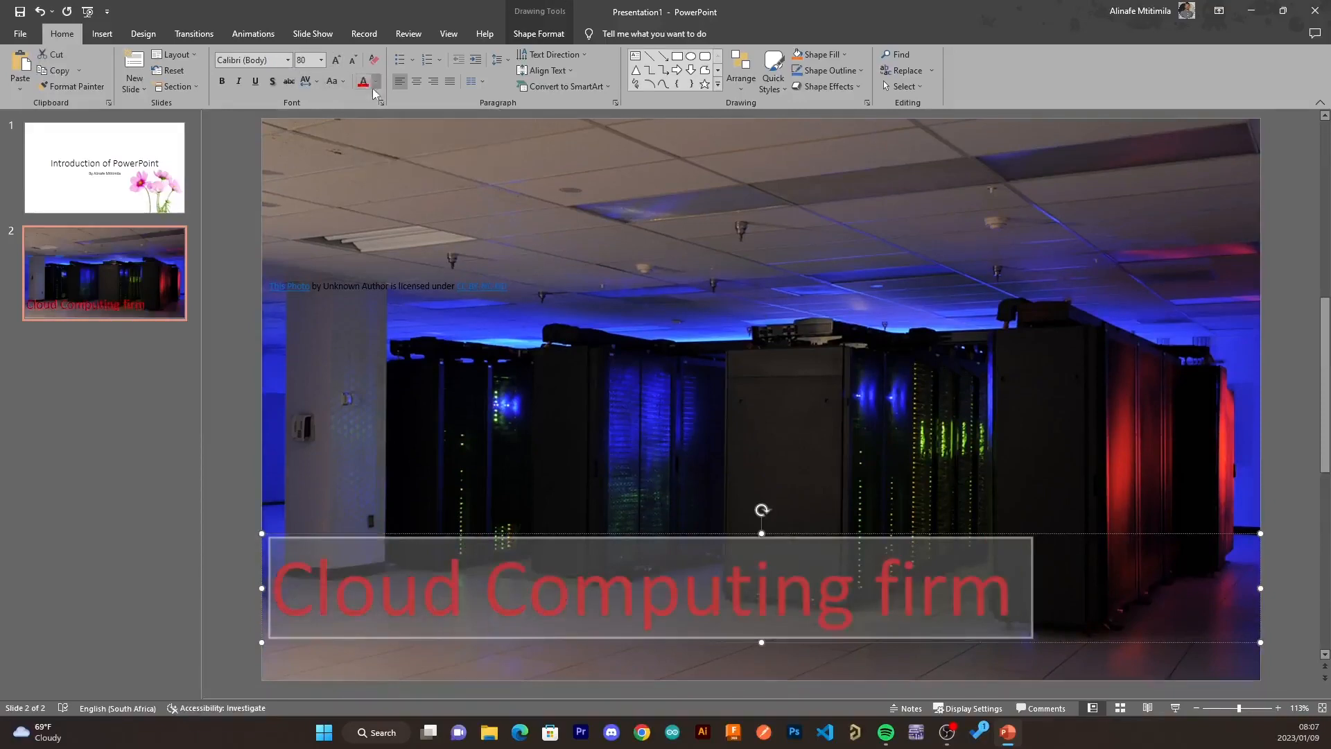
{"action": "left_click", "coordinate": [375, 82]}
{"action": "left_click", "coordinate": [362, 113]}
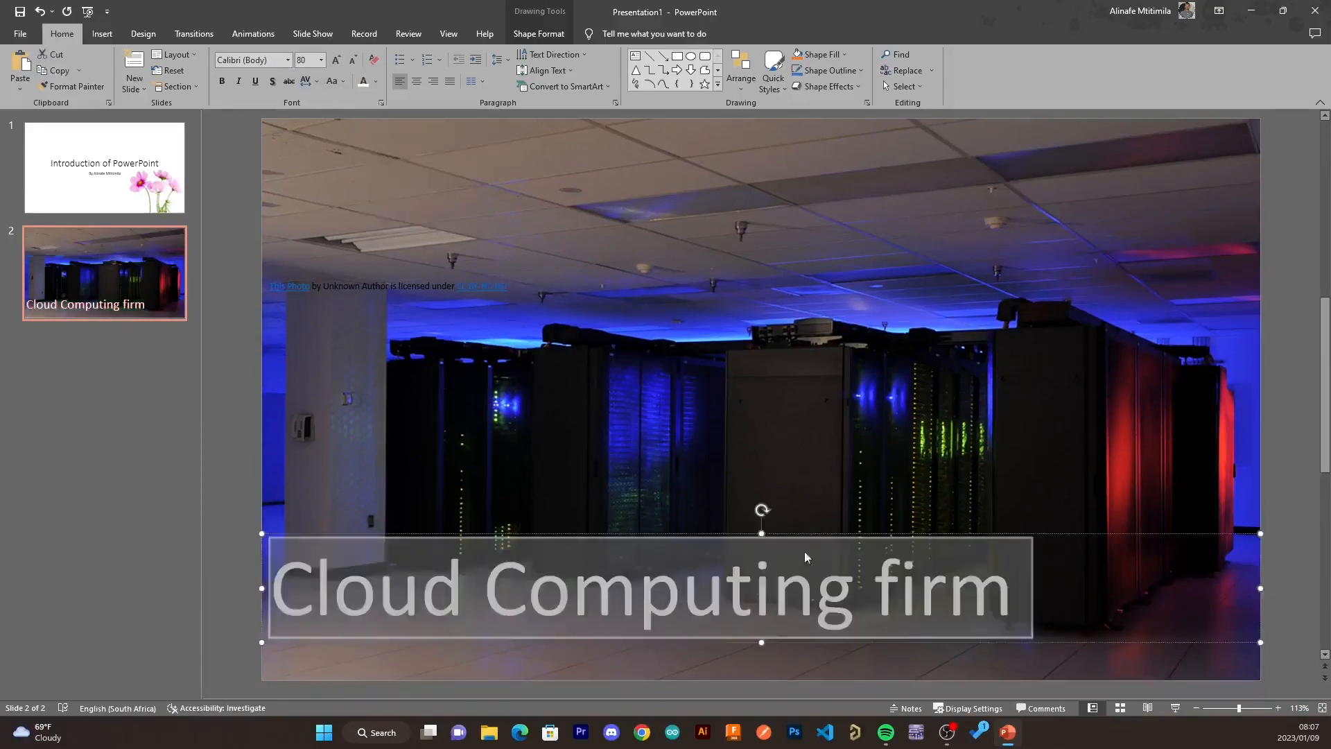
{"action": "left_click", "coordinate": [222, 82]}
{"action": "left_click", "coordinate": [820, 610]}
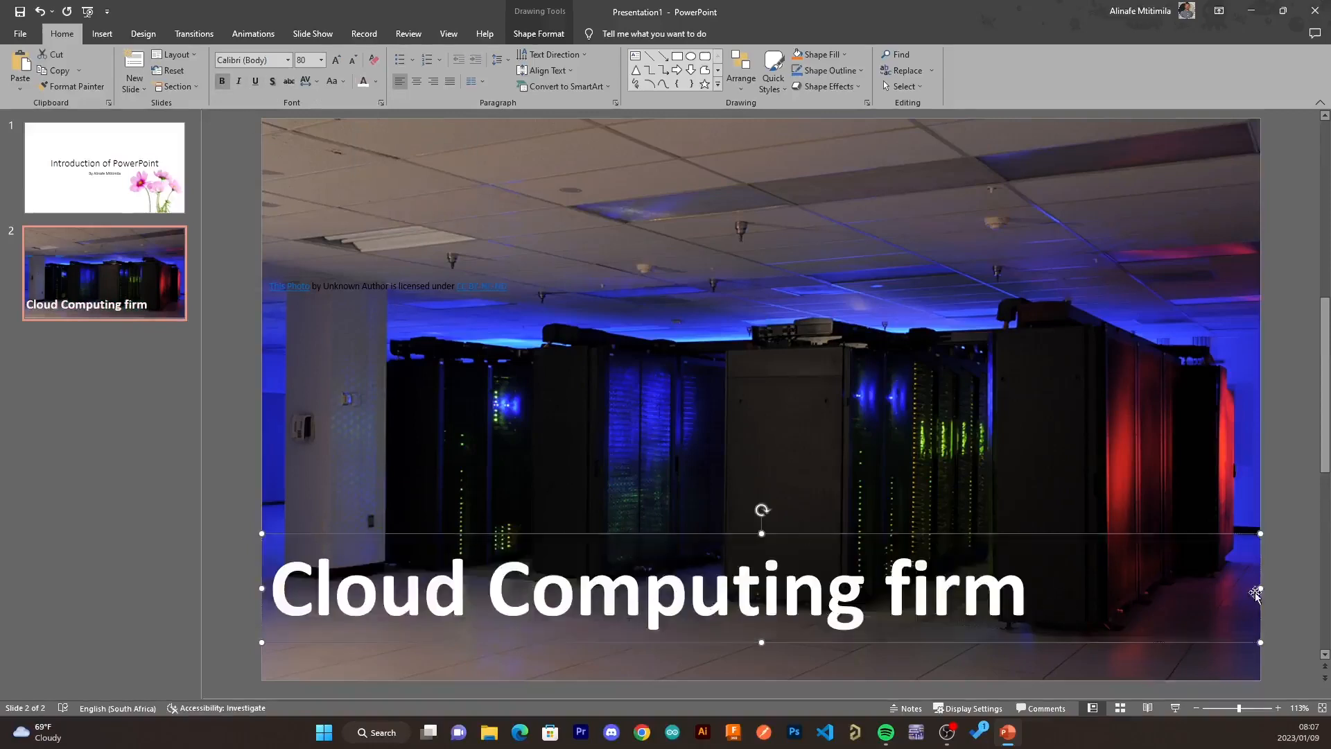
- Narrow the title text box so it ends just after the text
{"action": "left_click_drag", "start_coordinate": [1261, 588], "coordinate": [1046, 604]}
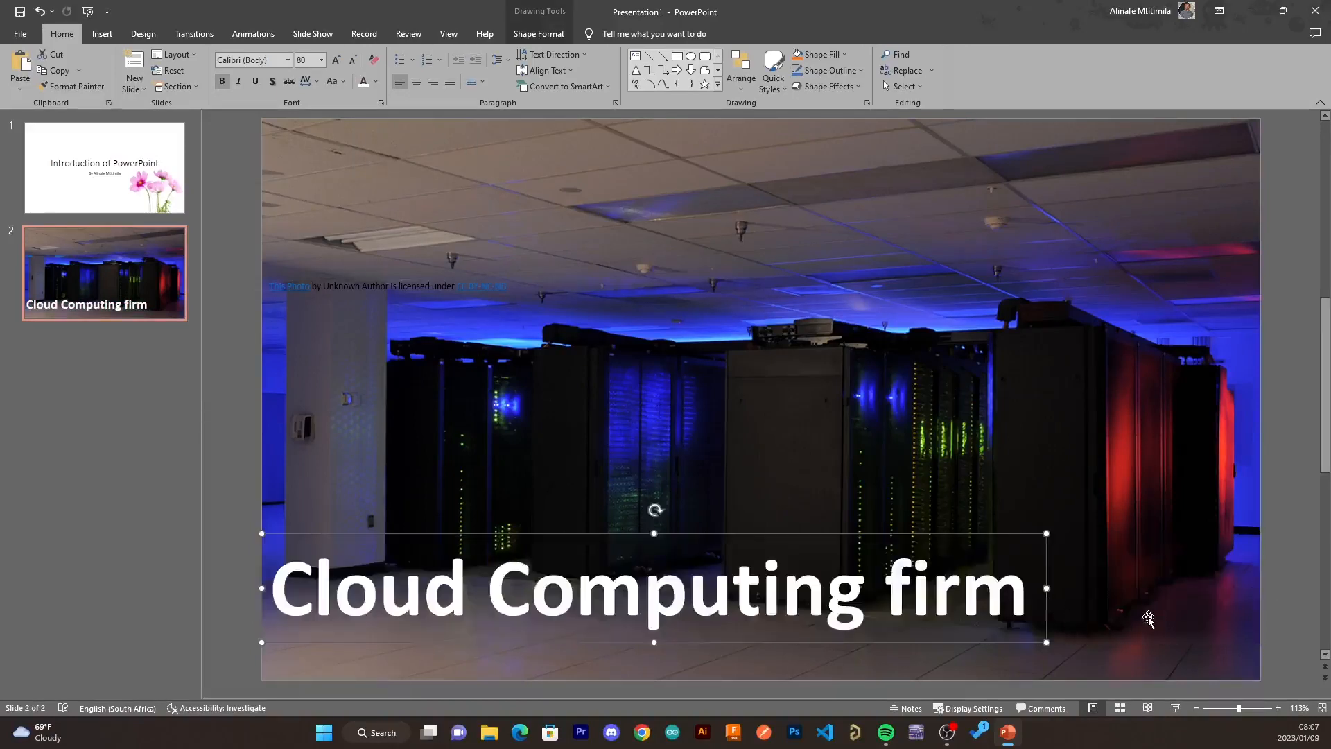
{"action": "left_click", "coordinate": [231, 436]}
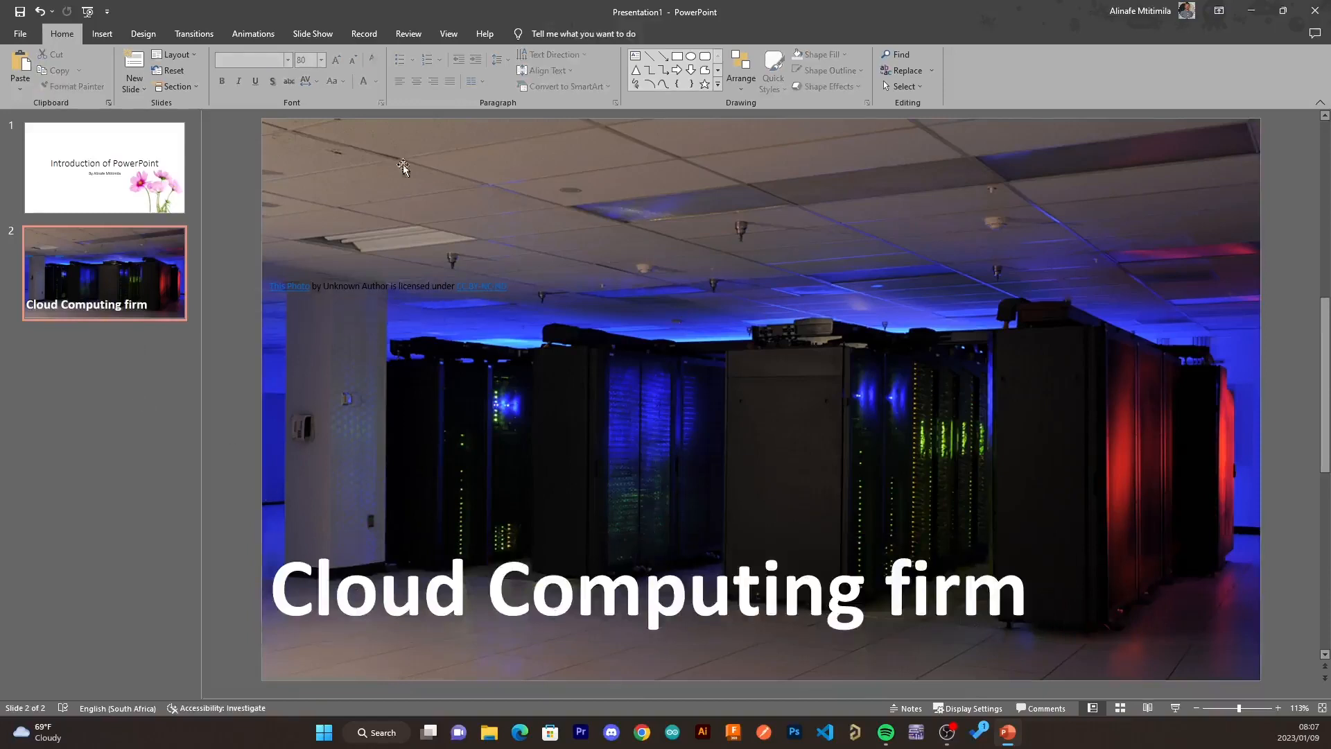
- Draw a rectangle about 4.75 × 33.86 cm along the slide's bottom and send it behind the title
{"action": "left_click", "coordinate": [677, 59]}
{"action": "left_click_drag", "start_coordinate": [245, 540], "coordinate": [1260, 679]}
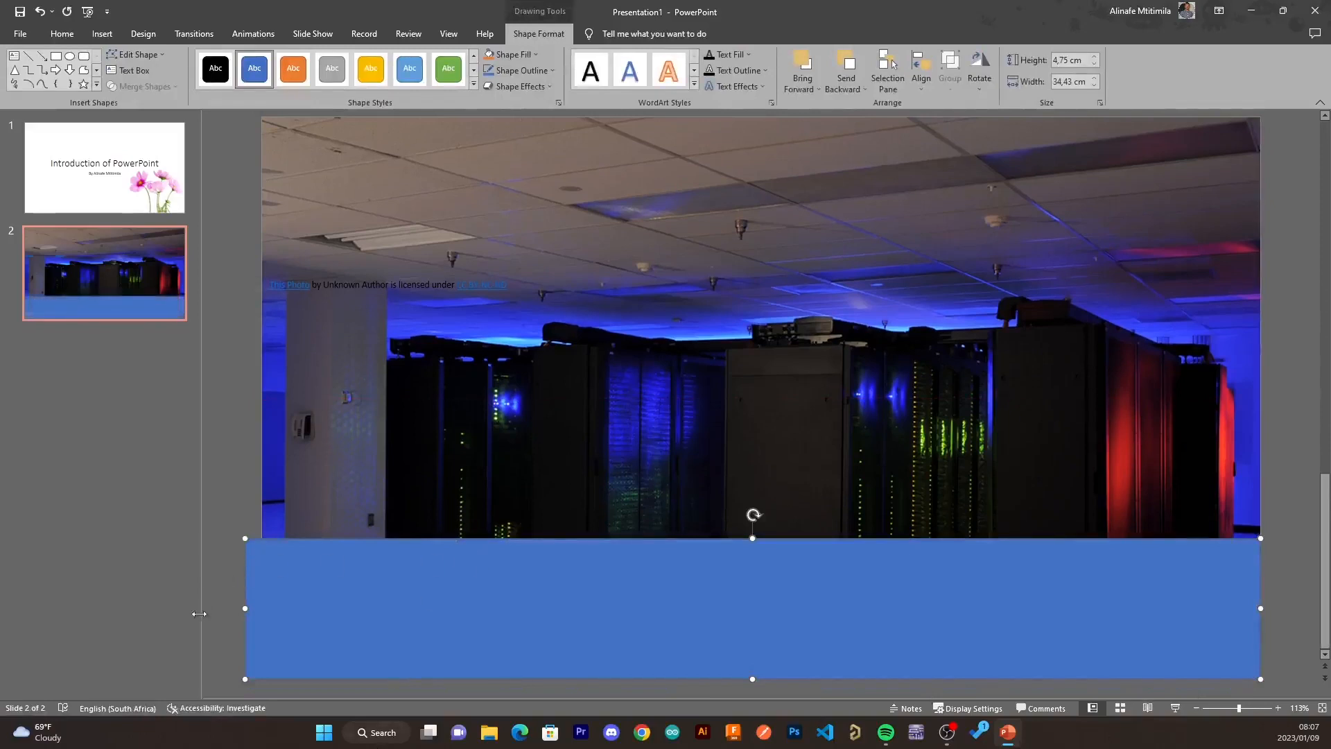
{"action": "left_click_drag", "start_coordinate": [249, 608], "coordinate": [262, 609]}
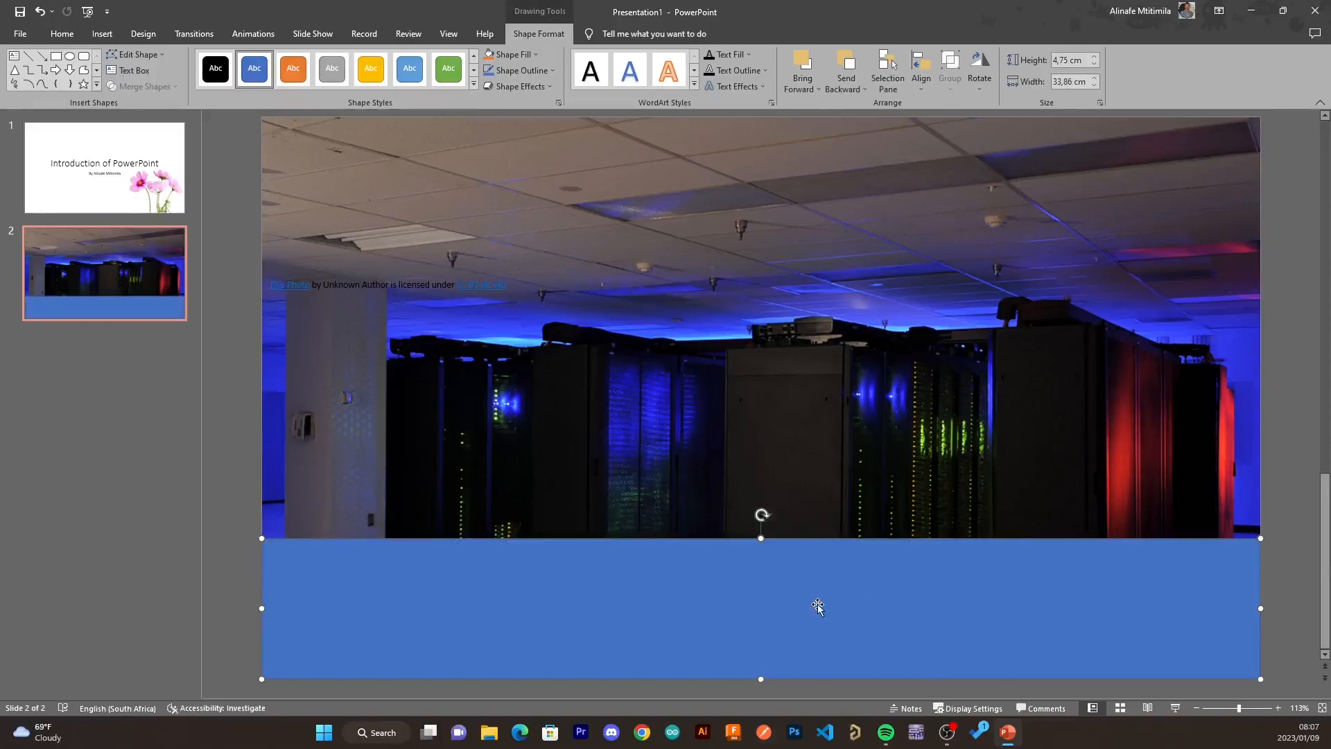
{"action": "left_click", "coordinate": [846, 57]}
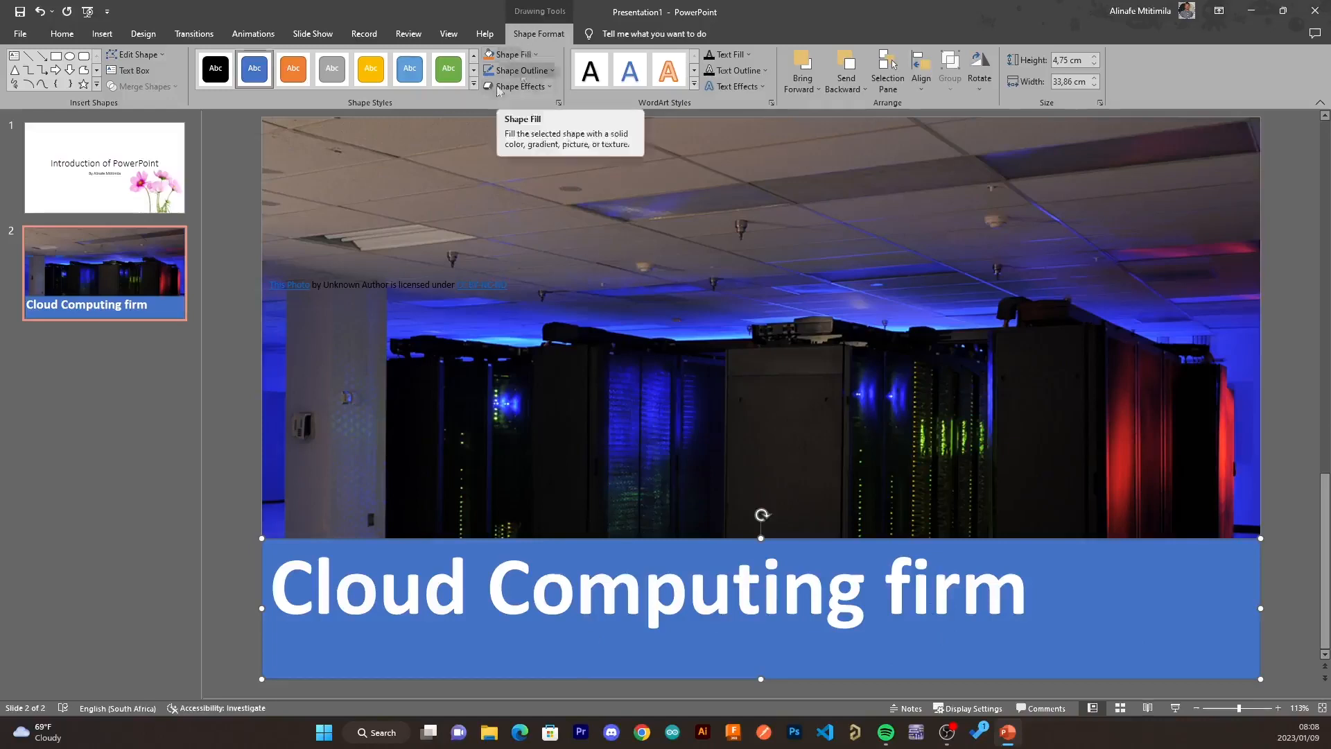
- Fill the bottom rectangle with the black colour picked from the photo using the eyedropper
{"action": "left_click", "coordinate": [509, 56]}
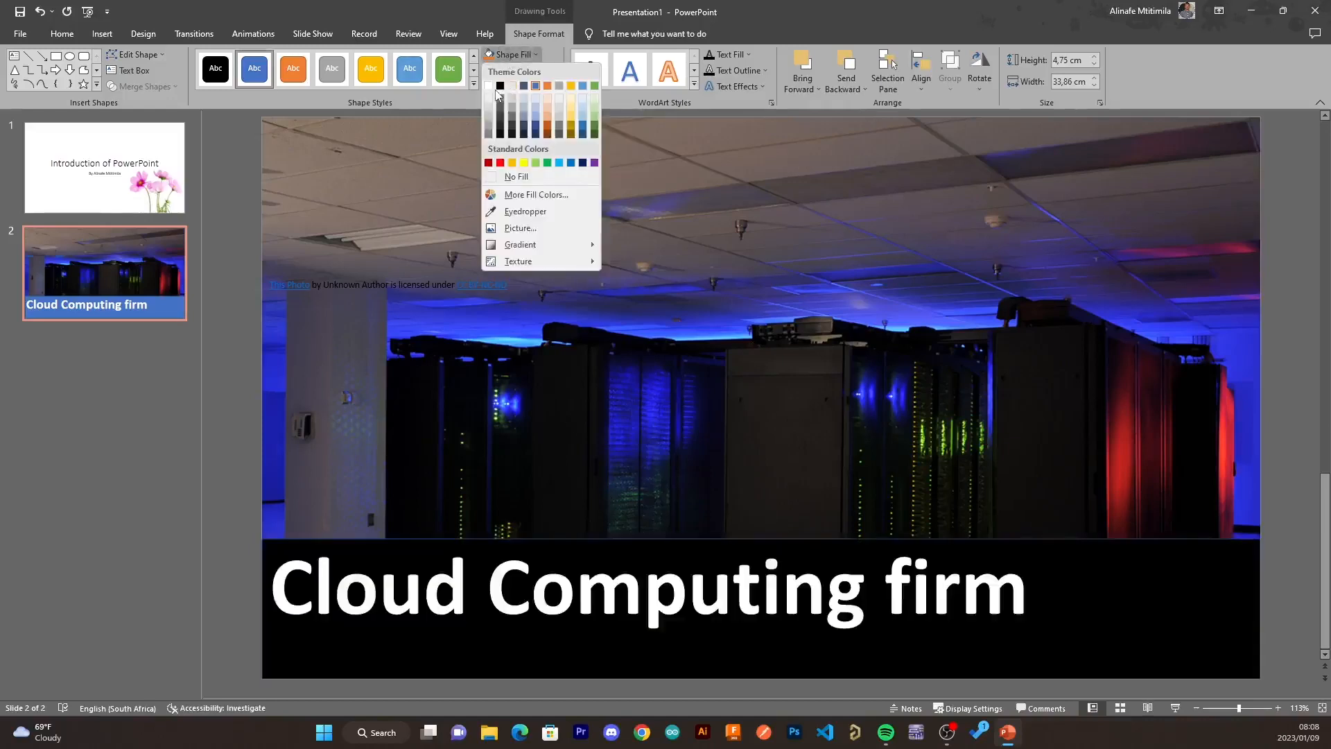
{"action": "left_click", "coordinate": [525, 211]}
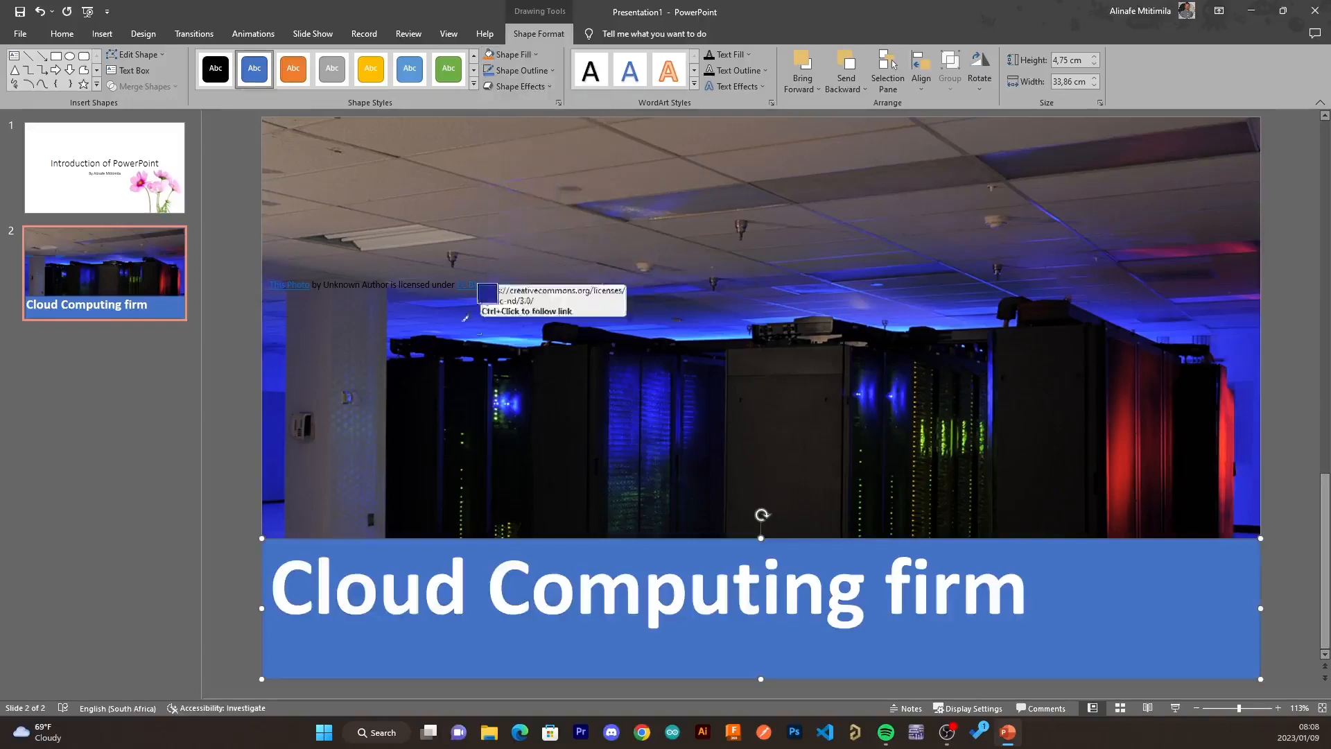
{"action": "left_click", "coordinate": [402, 457]}
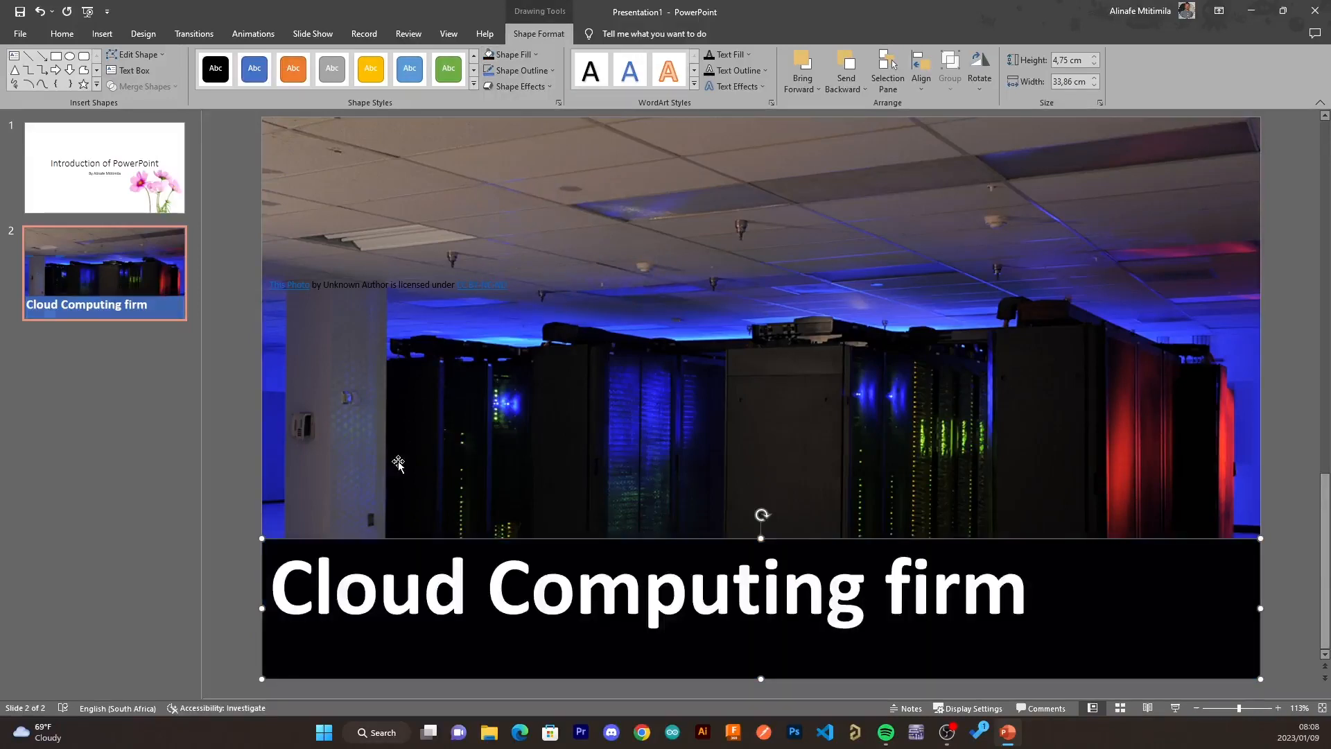
- Move the title text box slightly down so it sits centred within the black banner
{"action": "left_click", "coordinate": [829, 617]}
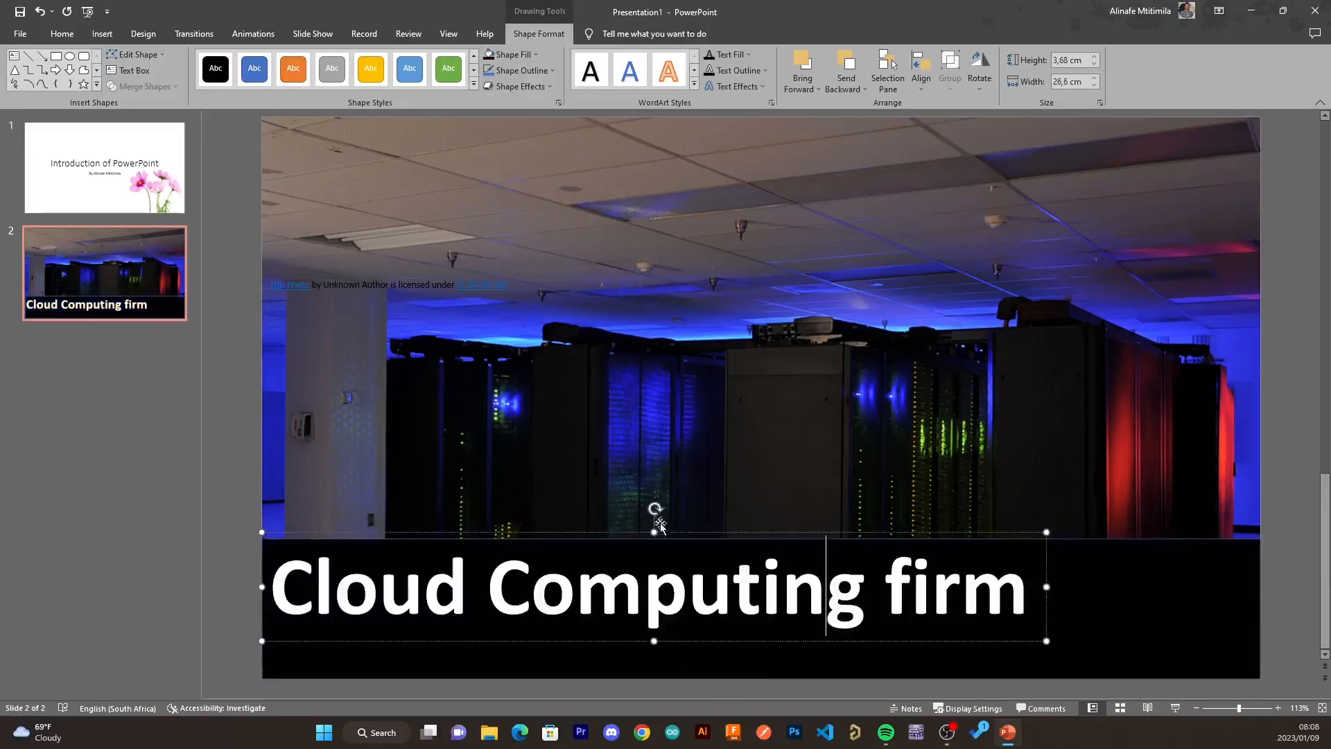
{"action": "left_click_drag", "start_coordinate": [662, 536], "coordinate": [662, 559]}
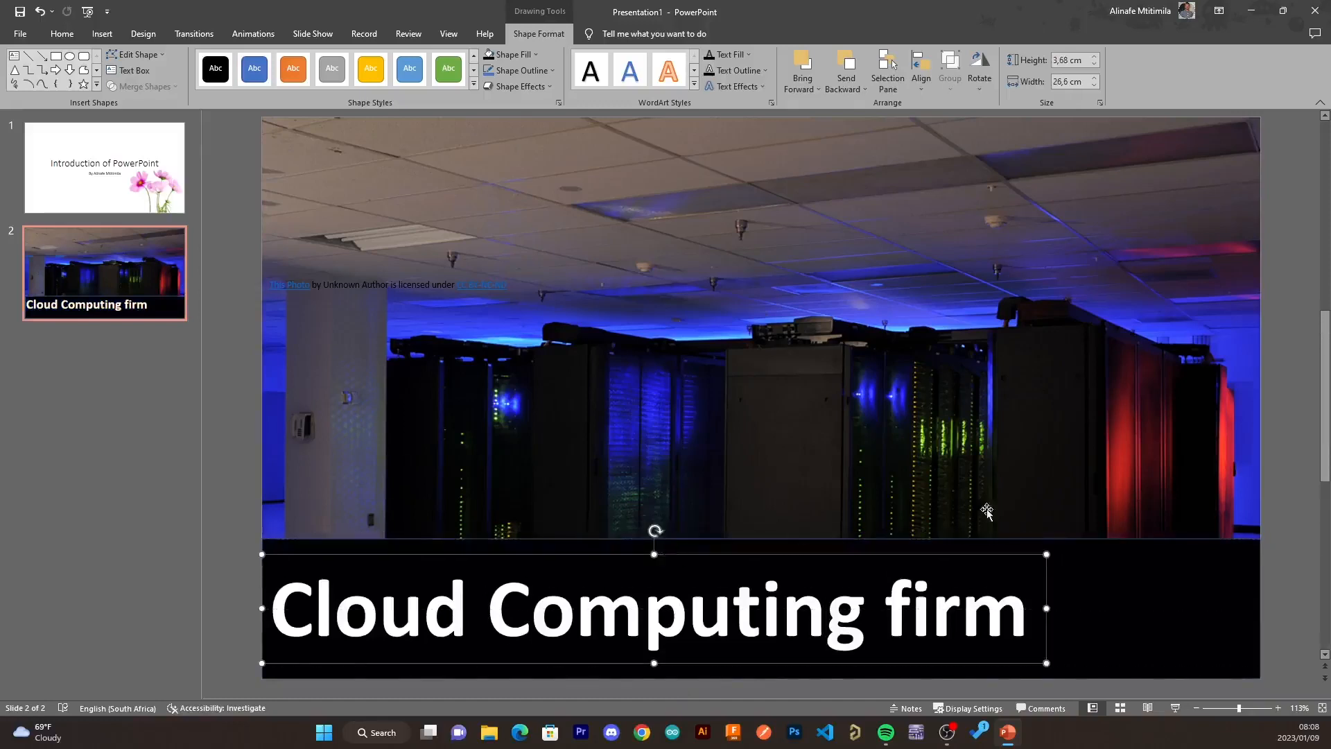
{"action": "left_click", "coordinate": [849, 476]}
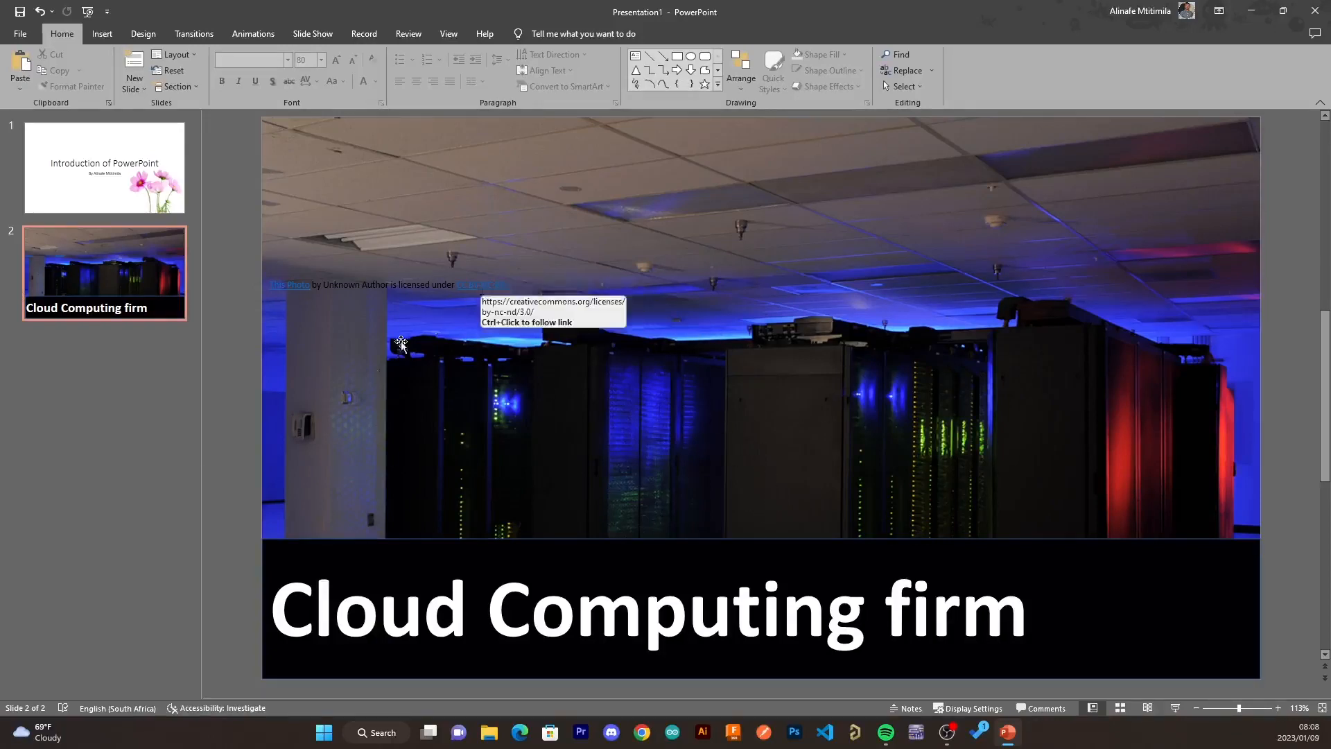
- Add a new slide after the Cloud Computing slide
{"action": "left_click", "coordinate": [49, 422]}
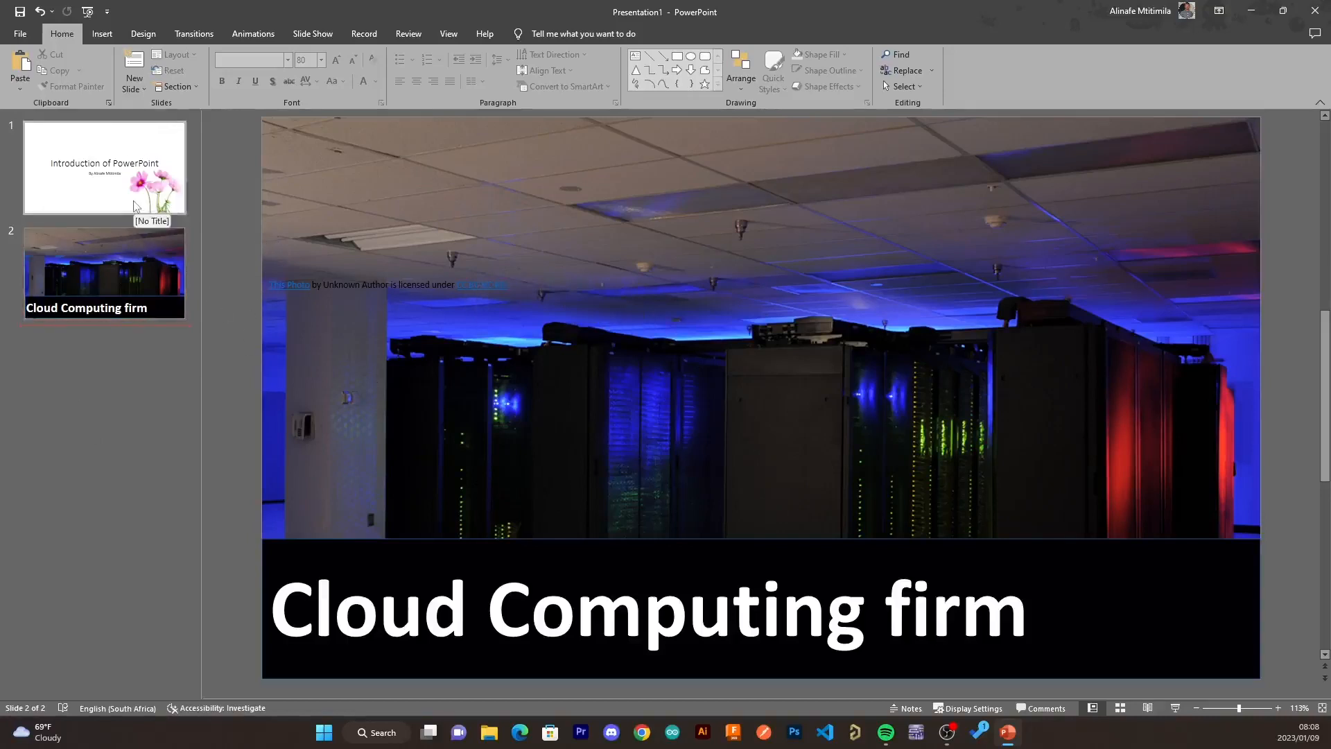
{"action": "right_click", "coordinate": [86, 401]}
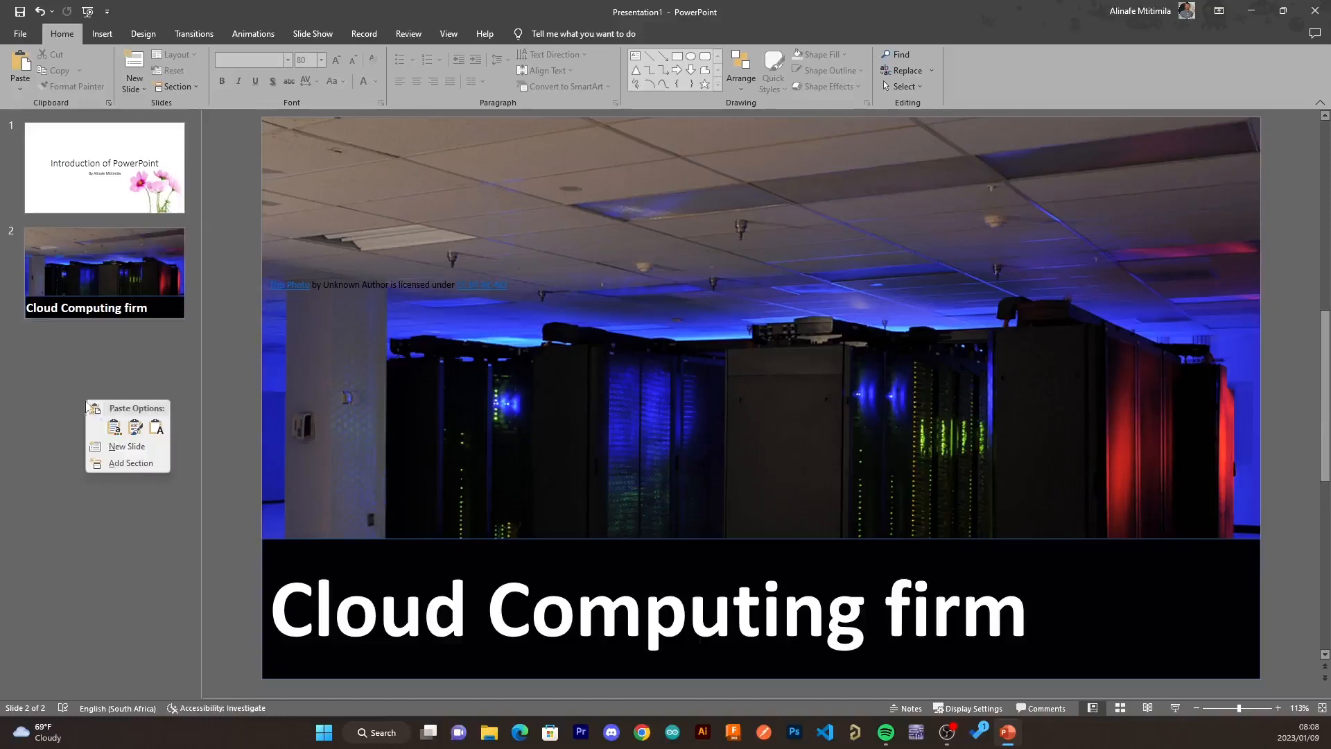
{"action": "left_click", "coordinate": [116, 446]}
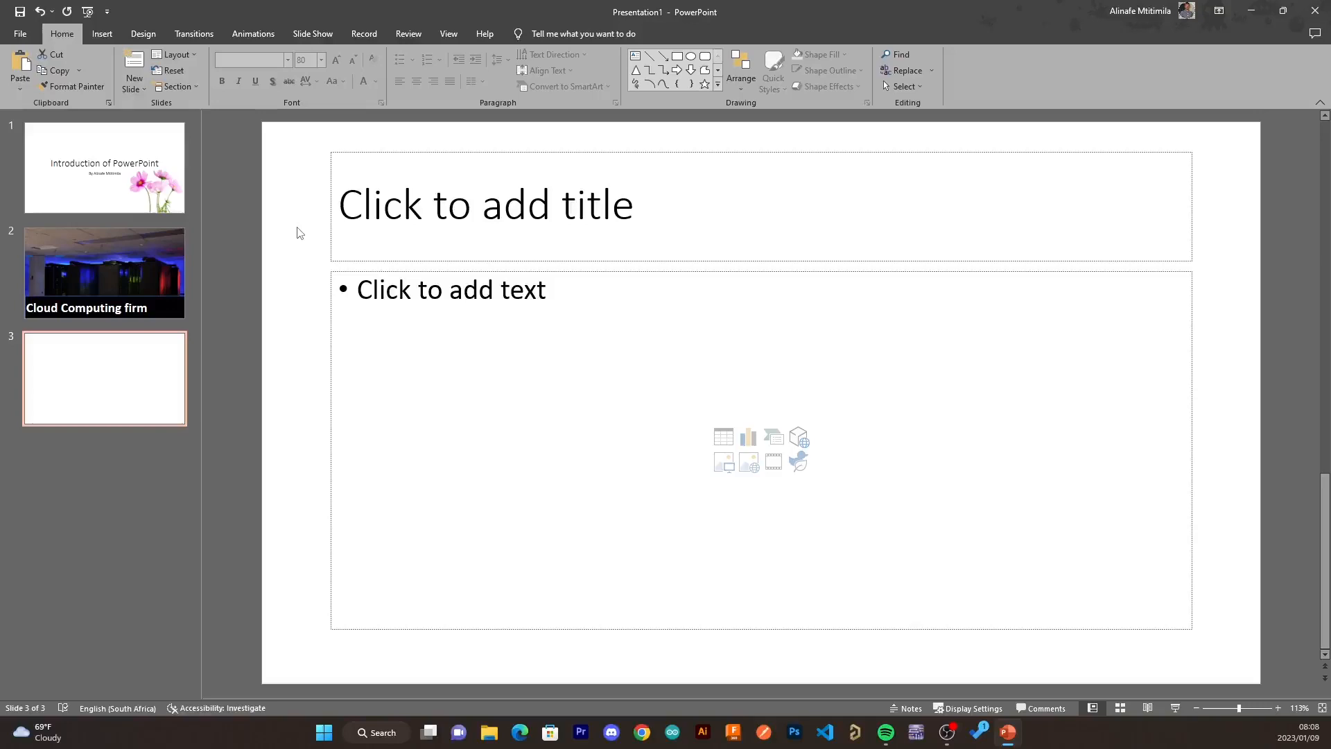
- Try the red banner design theme and review it on each slide
{"action": "left_click", "coordinate": [152, 35]}
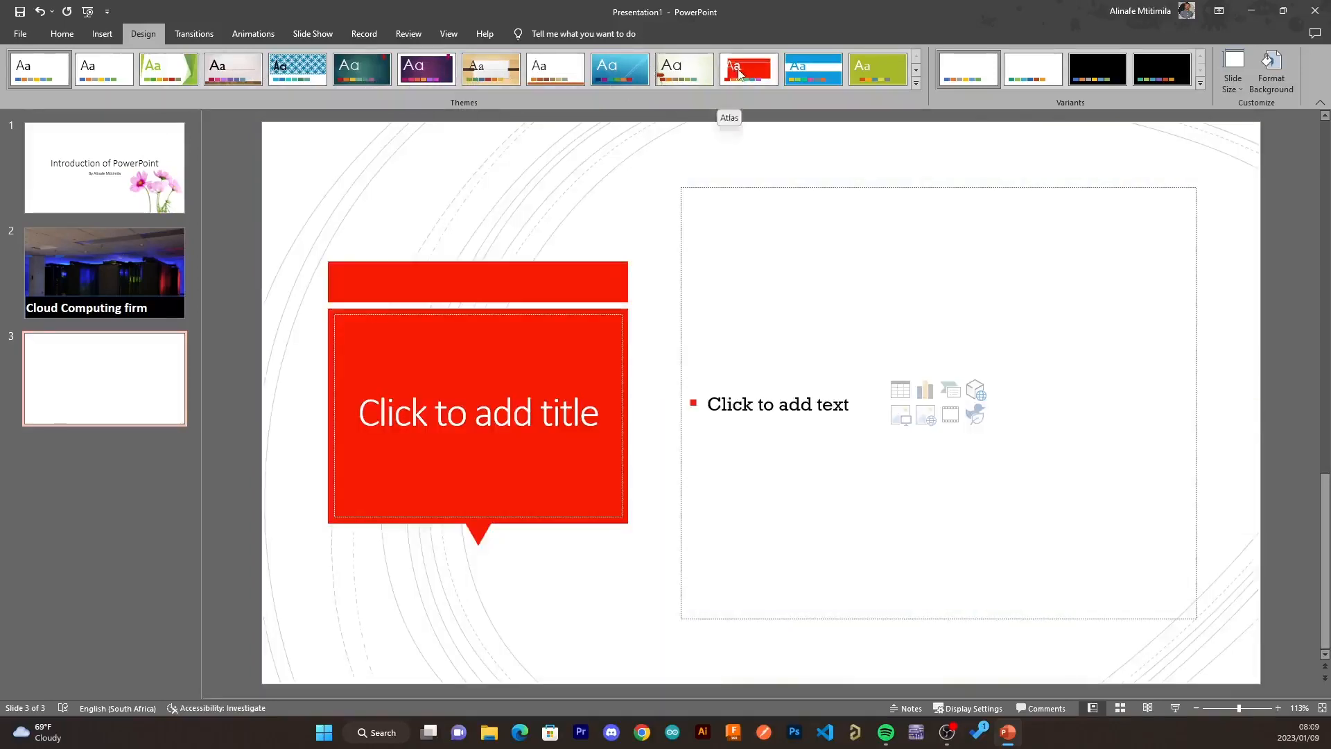
{"action": "left_click", "coordinate": [739, 76]}
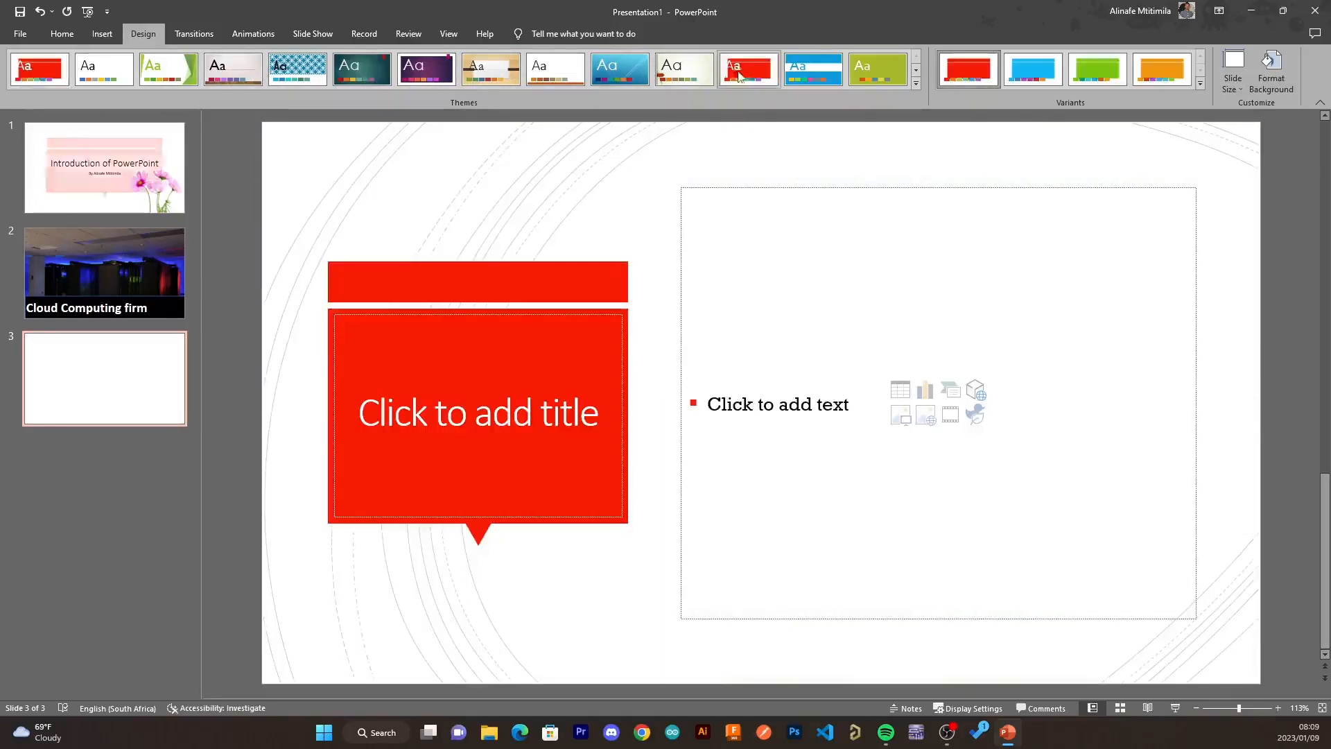
{"action": "left_click", "coordinate": [116, 179]}
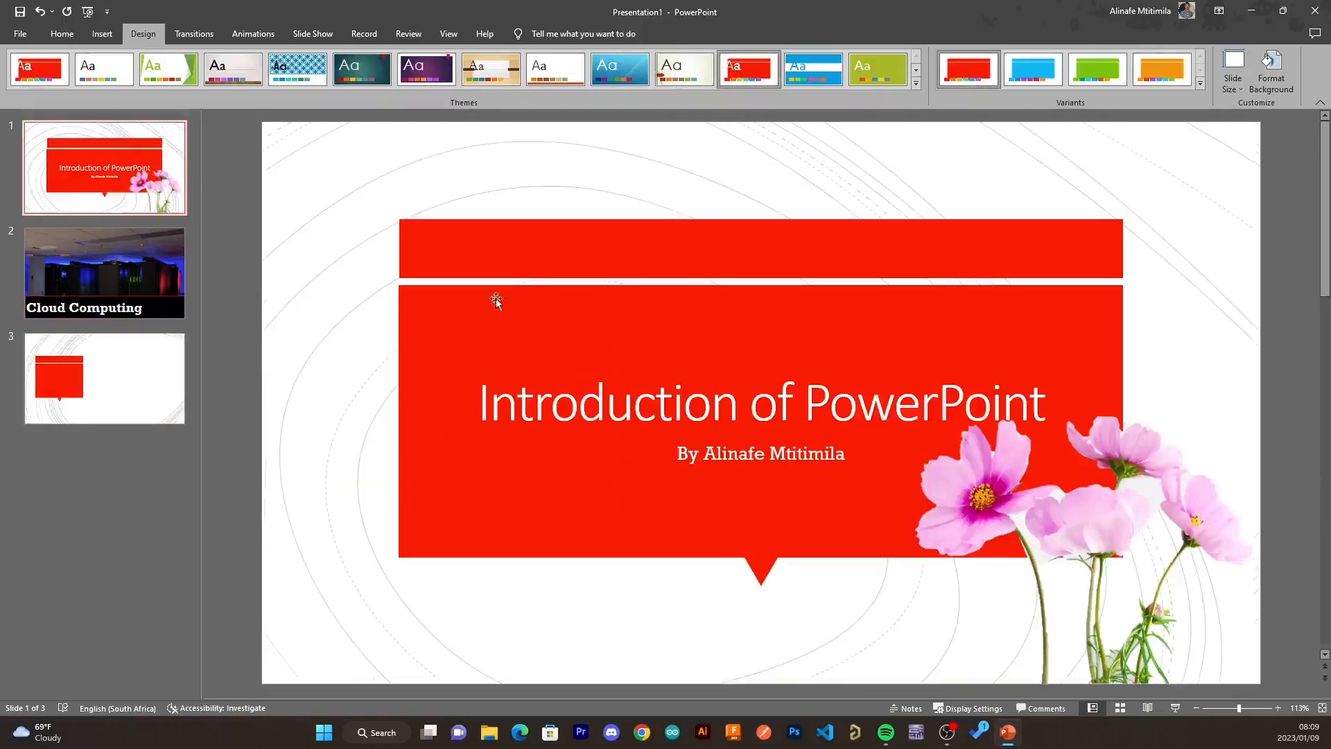
{"action": "left_click", "coordinate": [113, 273]}
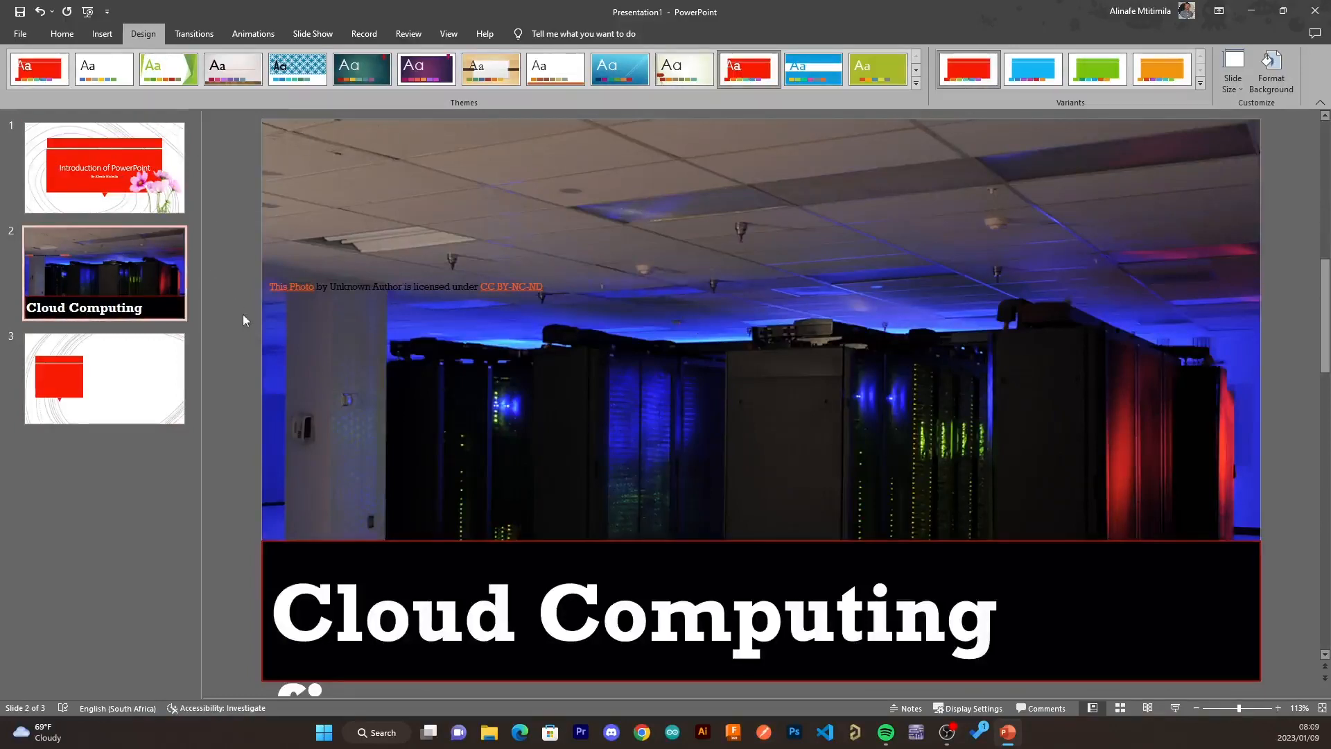
{"action": "left_click", "coordinate": [125, 374]}
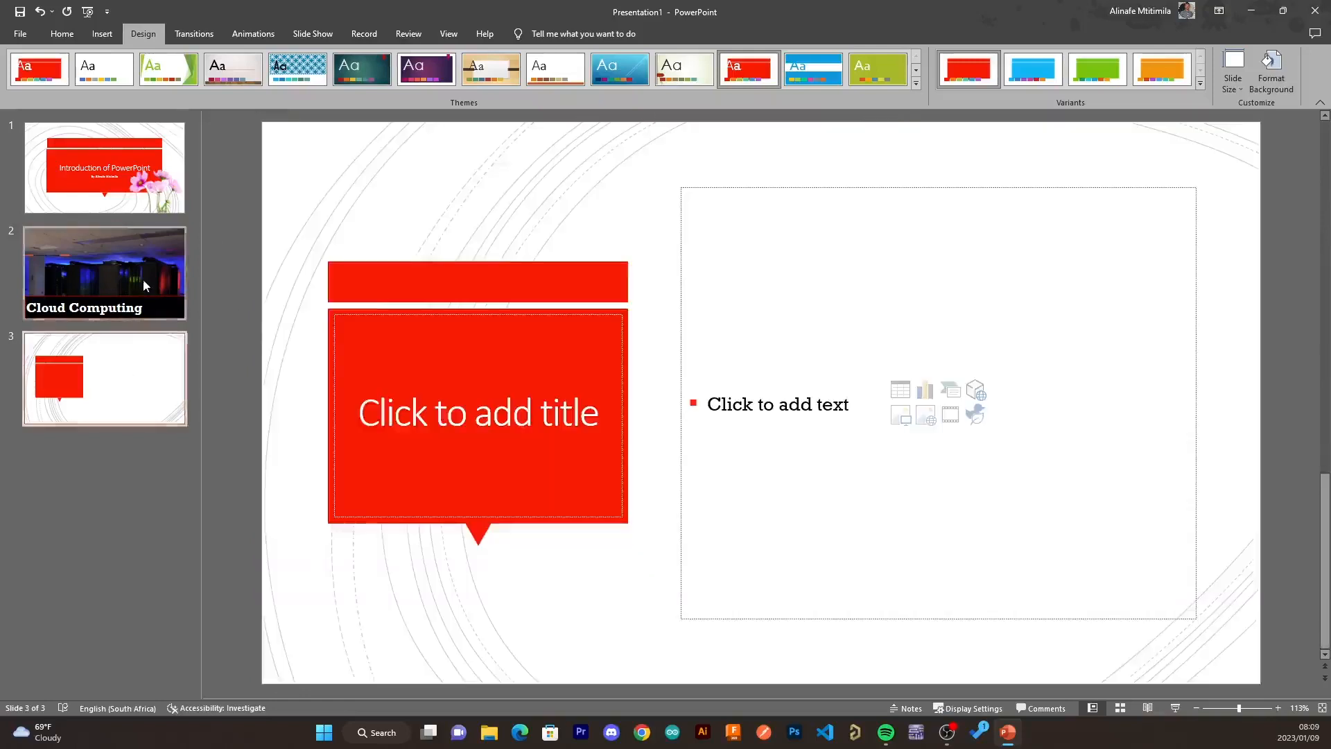
{"action": "left_click", "coordinate": [143, 284]}
{"action": "left_click", "coordinate": [104, 173]}
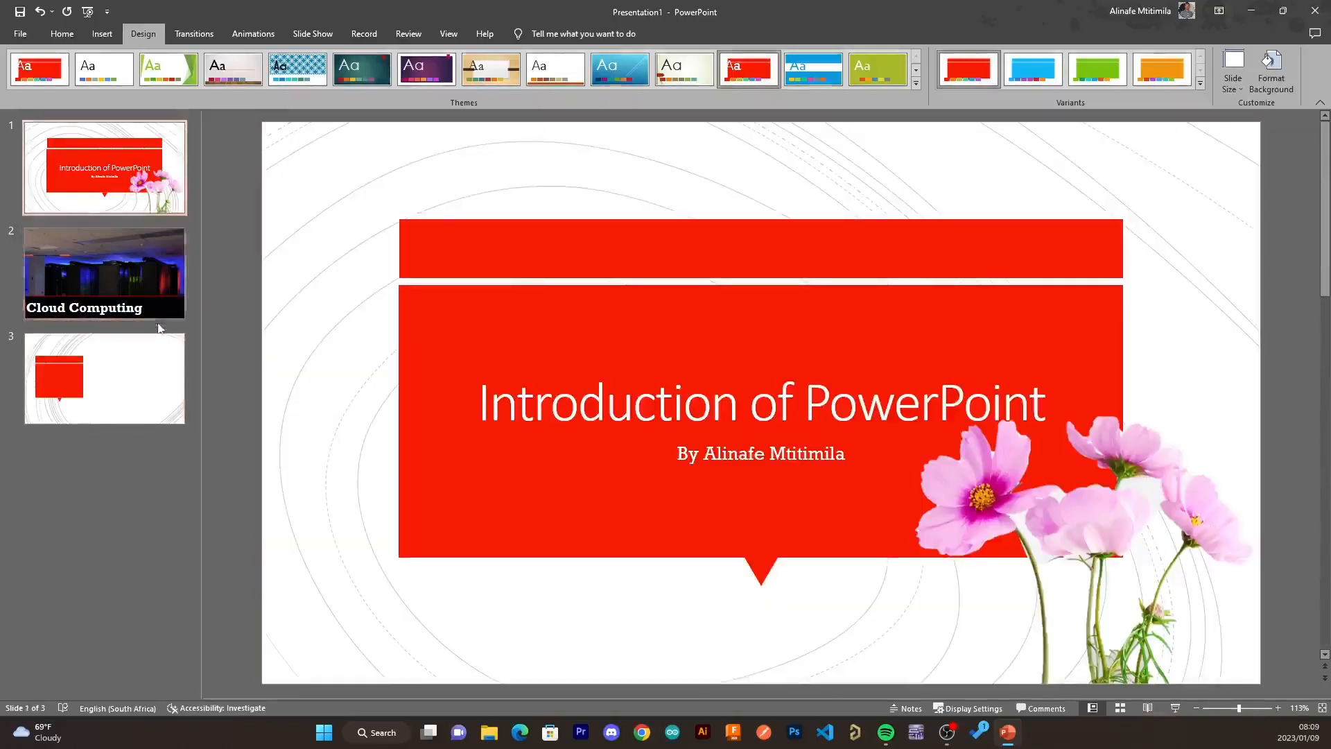
{"action": "left_click", "coordinate": [129, 395]}
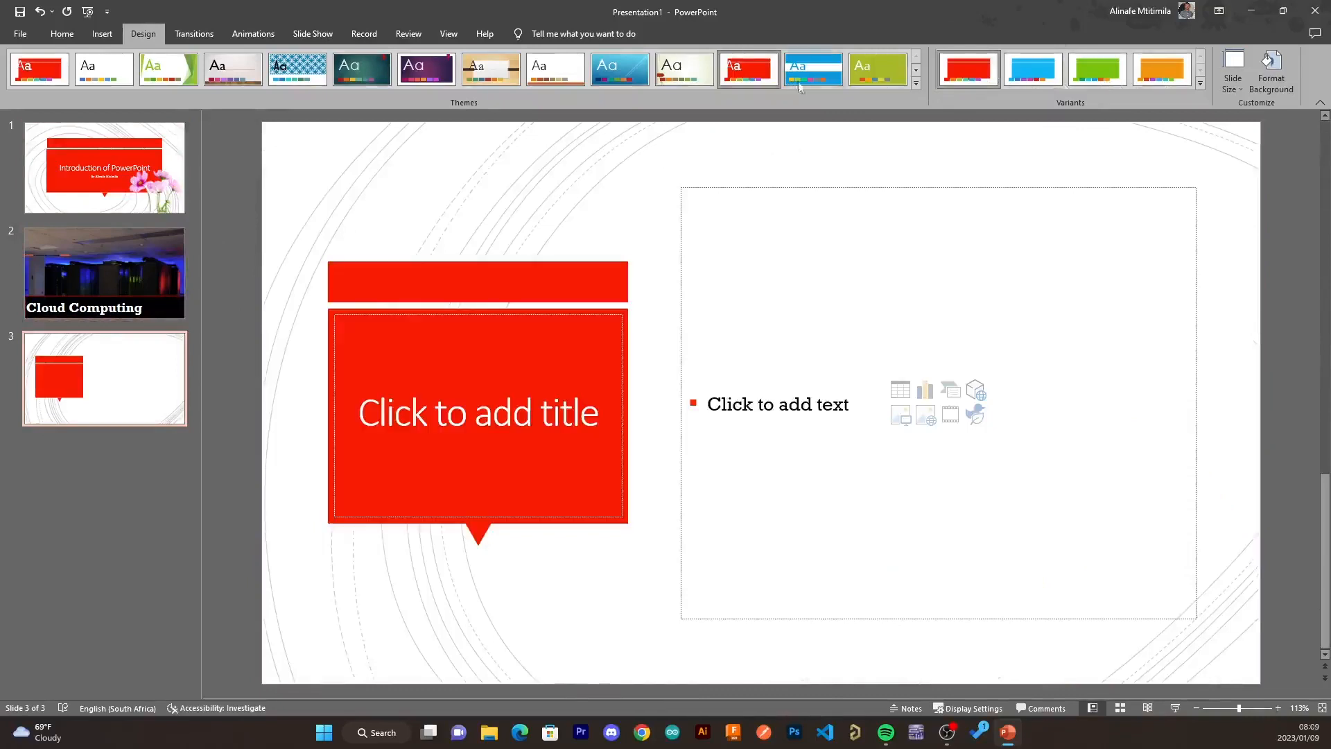
- Try a grey-and-blue design theme, then restore the default Office theme
{"action": "left_click", "coordinate": [915, 84]}
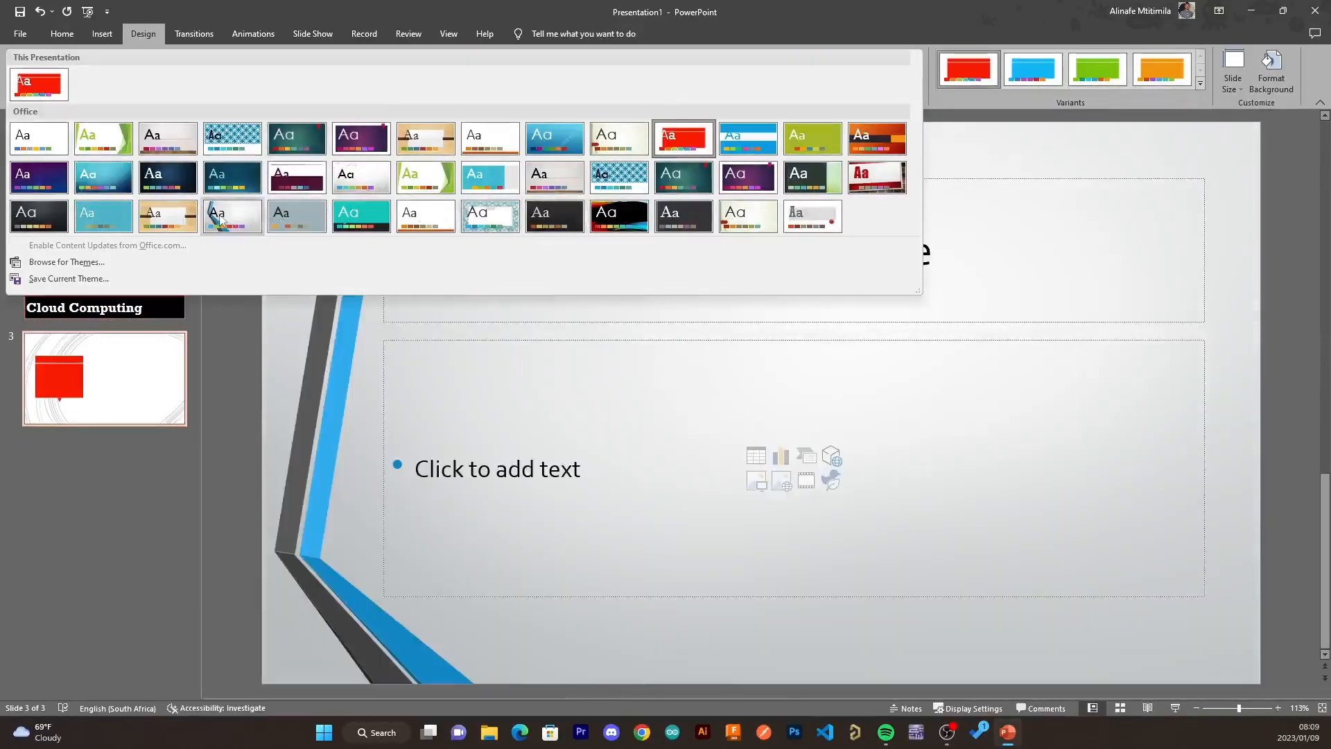
{"action": "left_click", "coordinate": [219, 214]}
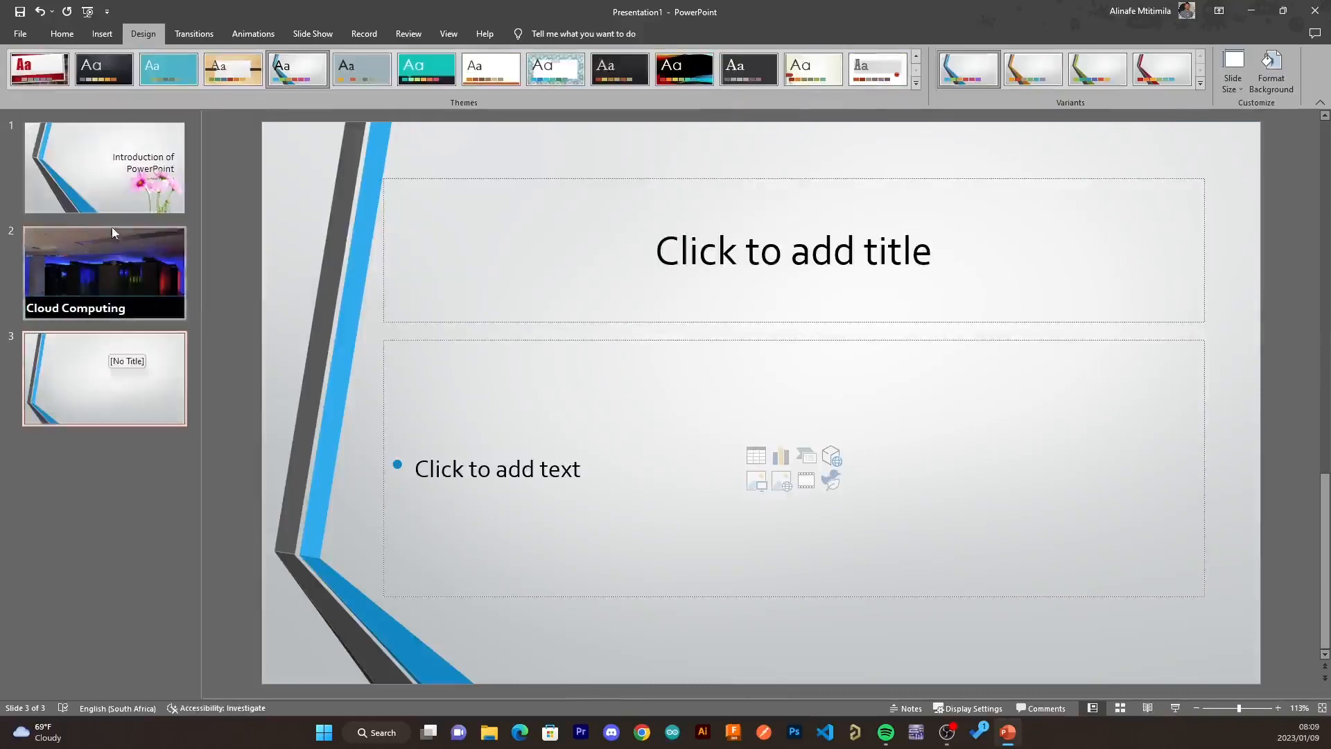
{"action": "left_click", "coordinate": [95, 187]}
{"action": "left_click", "coordinate": [118, 372]}
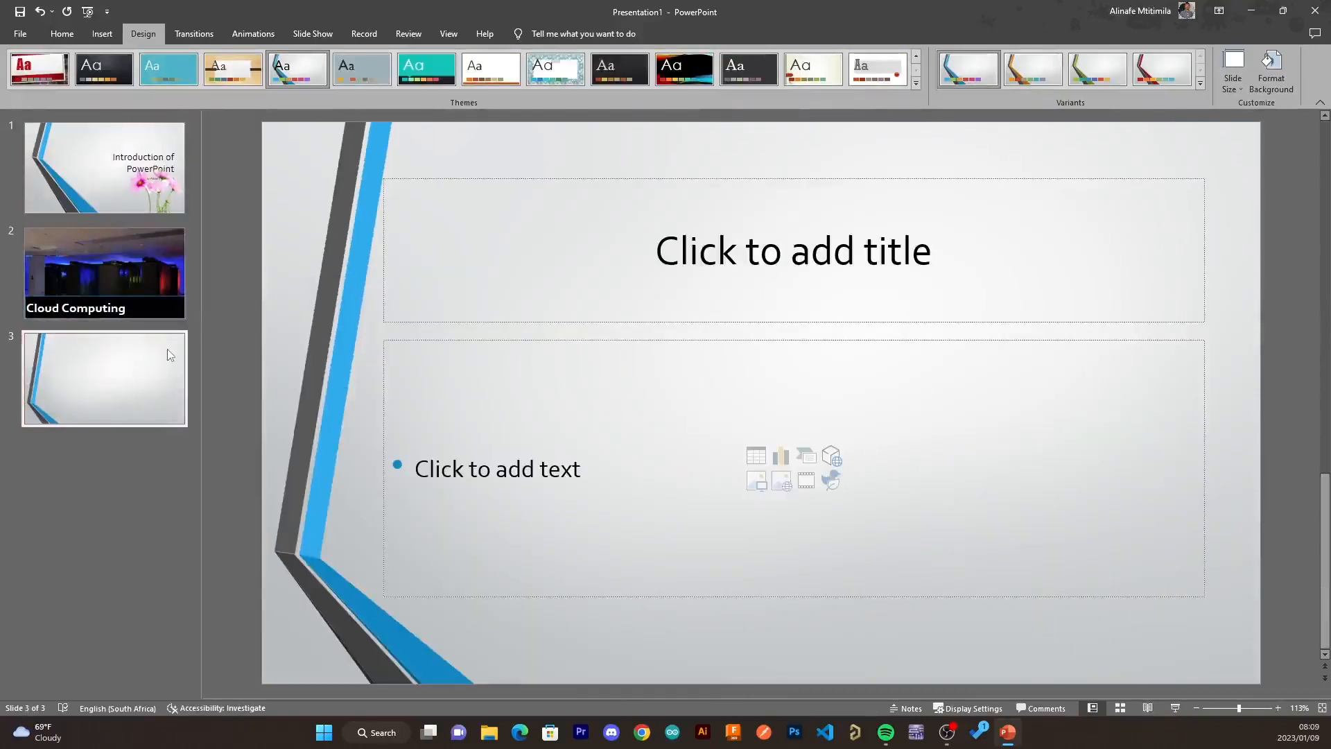
{"action": "left_click", "coordinate": [113, 183]}
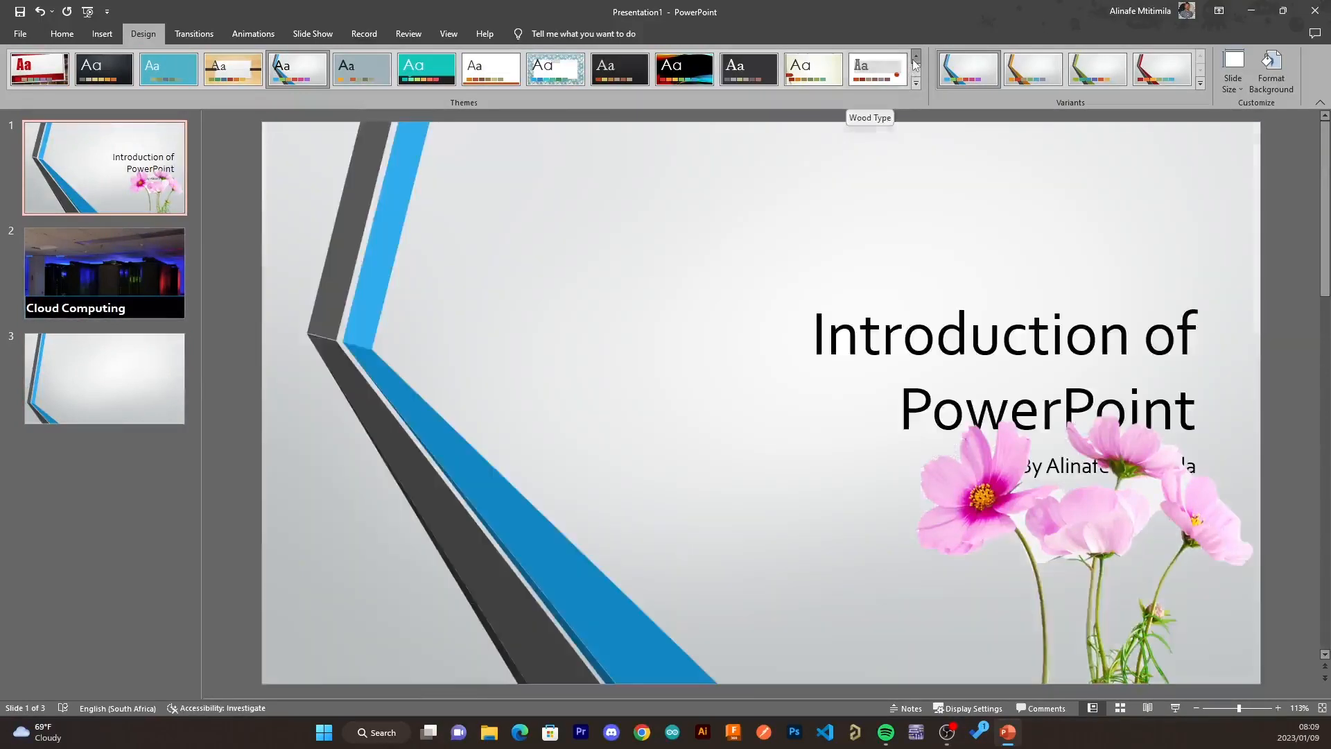
{"action": "left_click", "coordinate": [915, 59]}
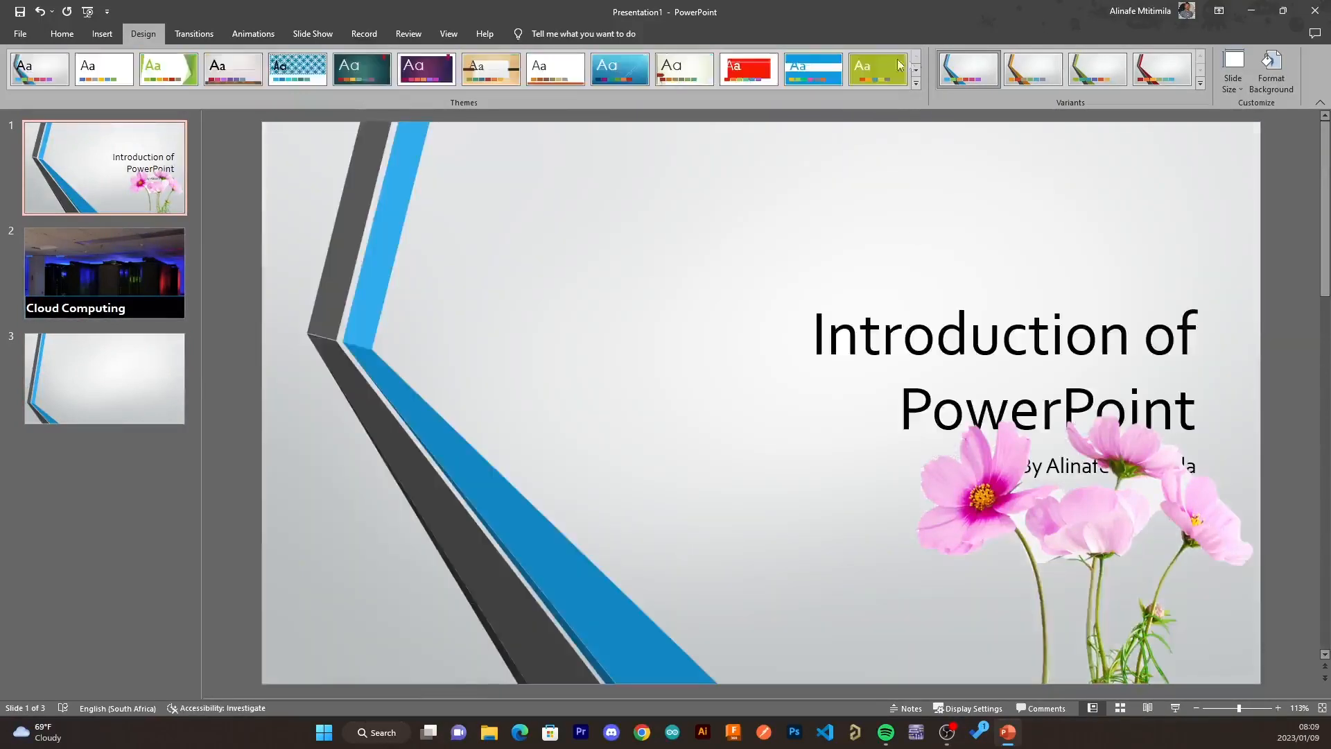
{"action": "left_click", "coordinate": [77, 74]}
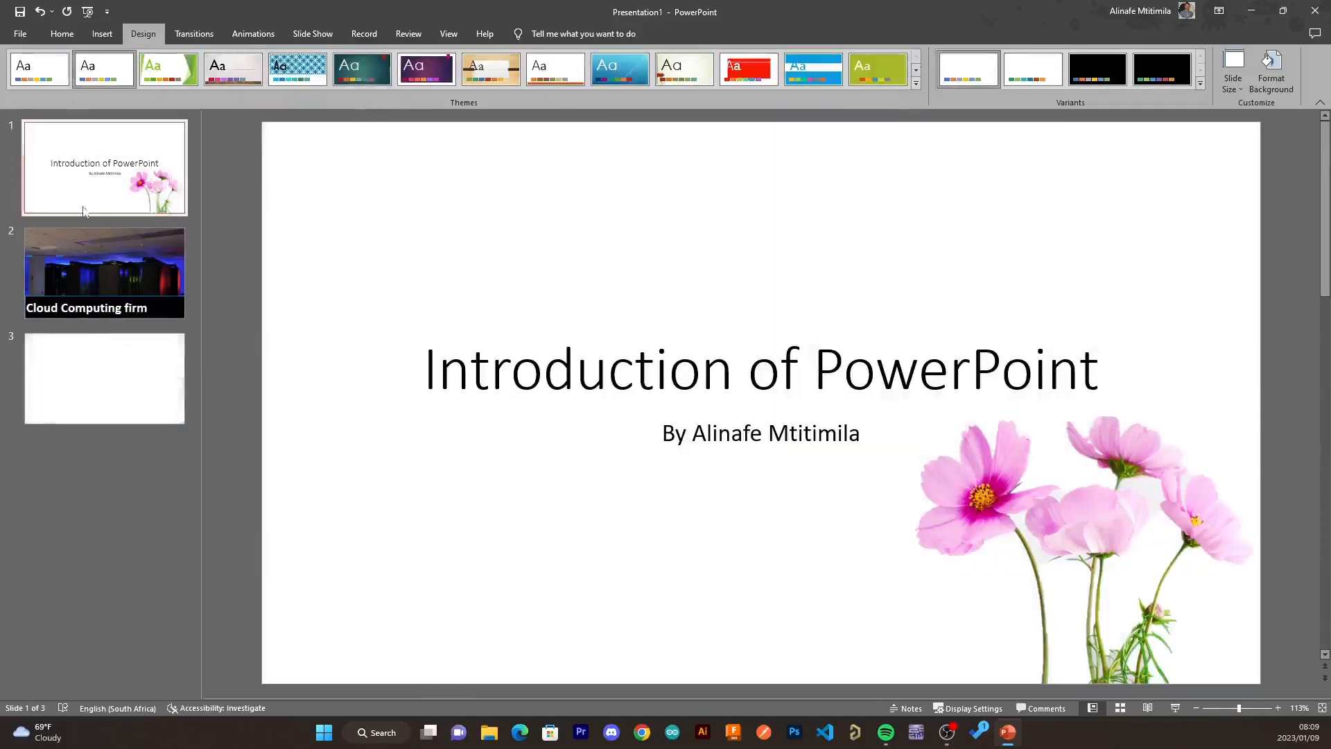
- Set slide 3's background to picture fill and open the Bing online picture search
{"action": "left_click", "coordinate": [135, 410]}
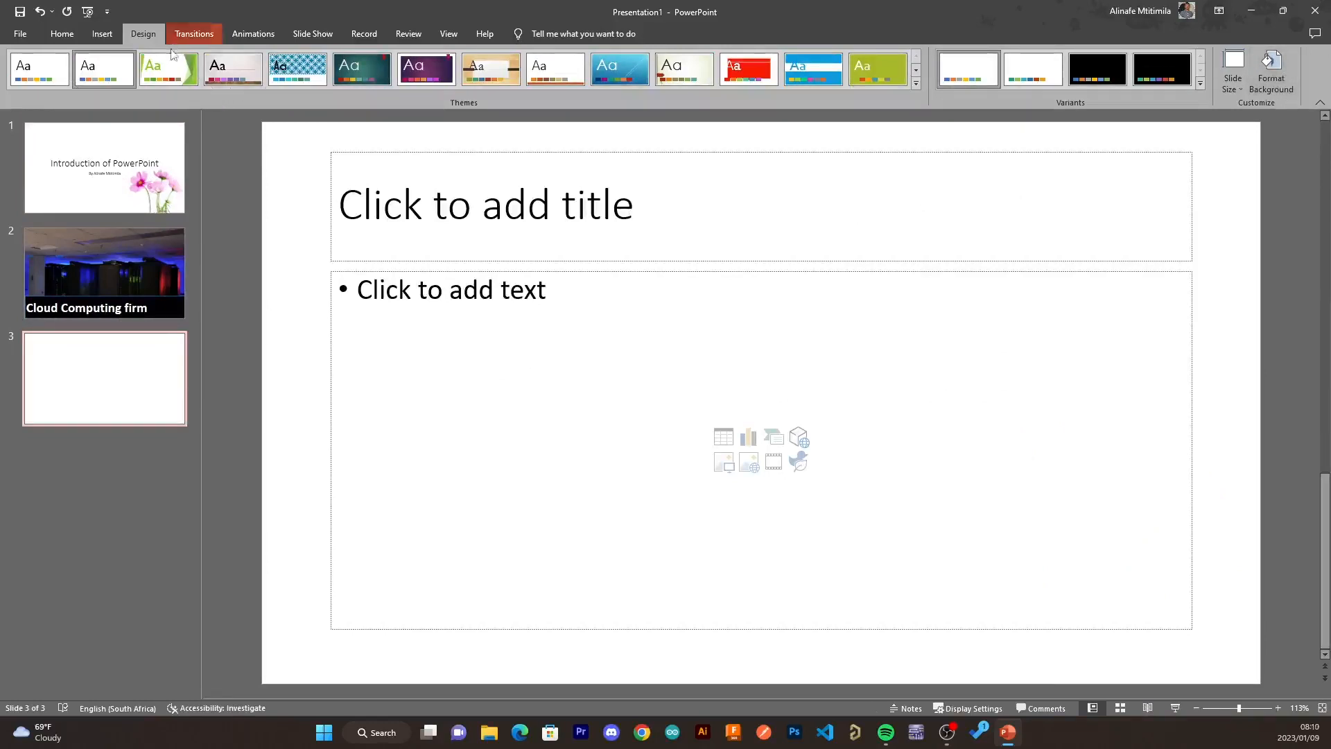
{"action": "left_click", "coordinate": [1270, 73]}
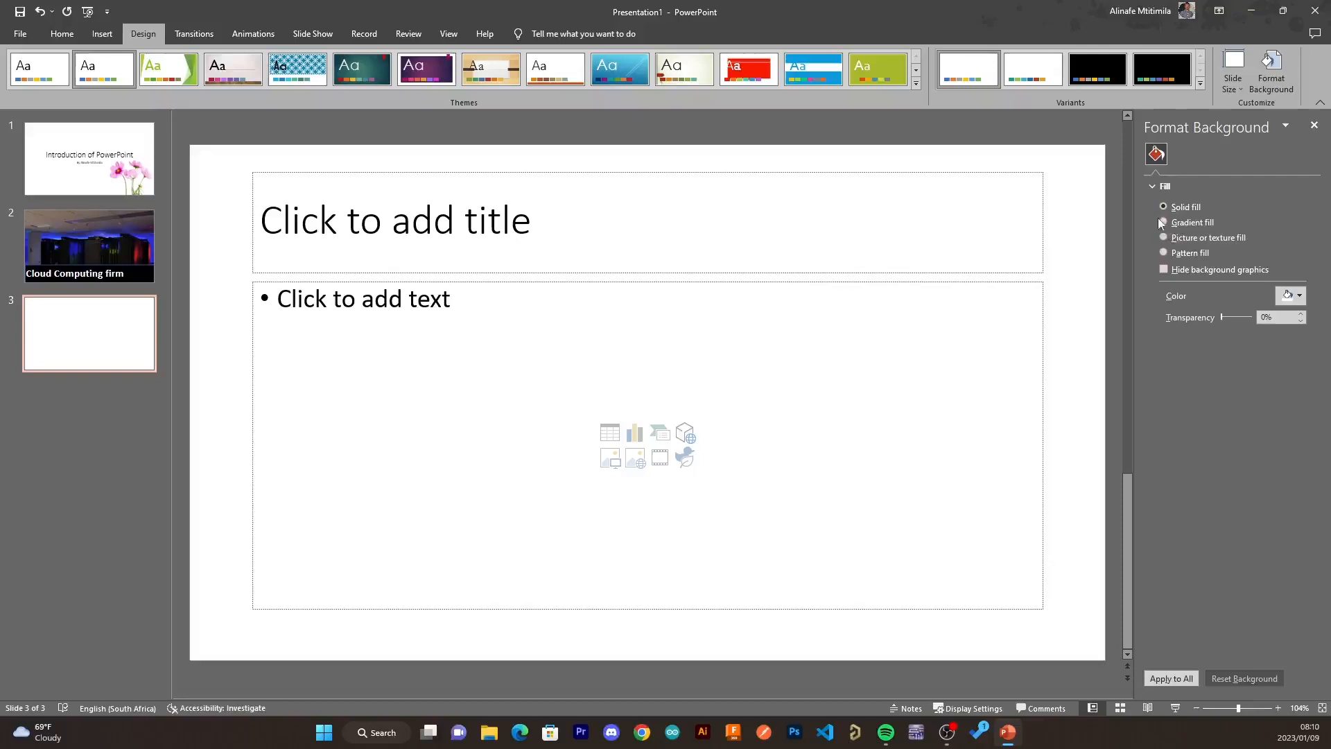
{"action": "left_click", "coordinate": [1166, 239]}
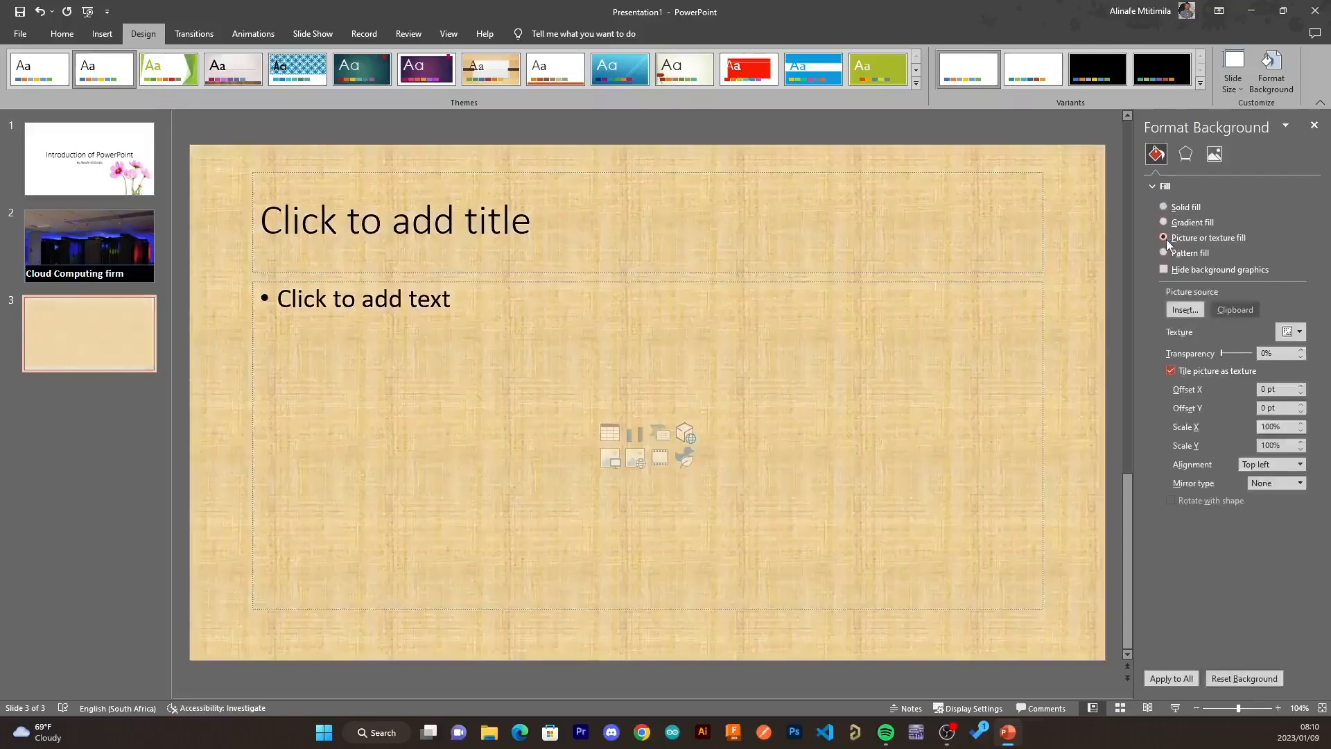
{"action": "left_click", "coordinate": [1185, 310]}
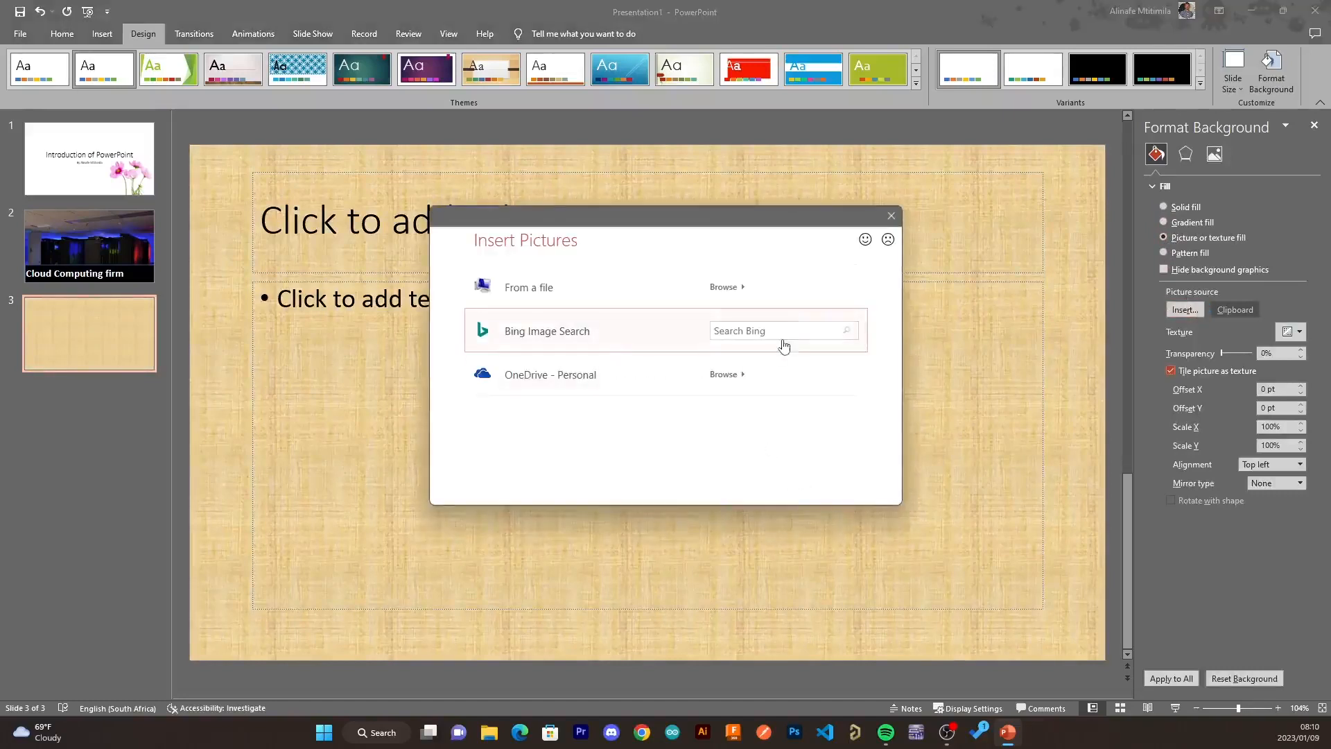
{"action": "left_click", "coordinate": [784, 332]}
{"action": "key", "text": "Return"}
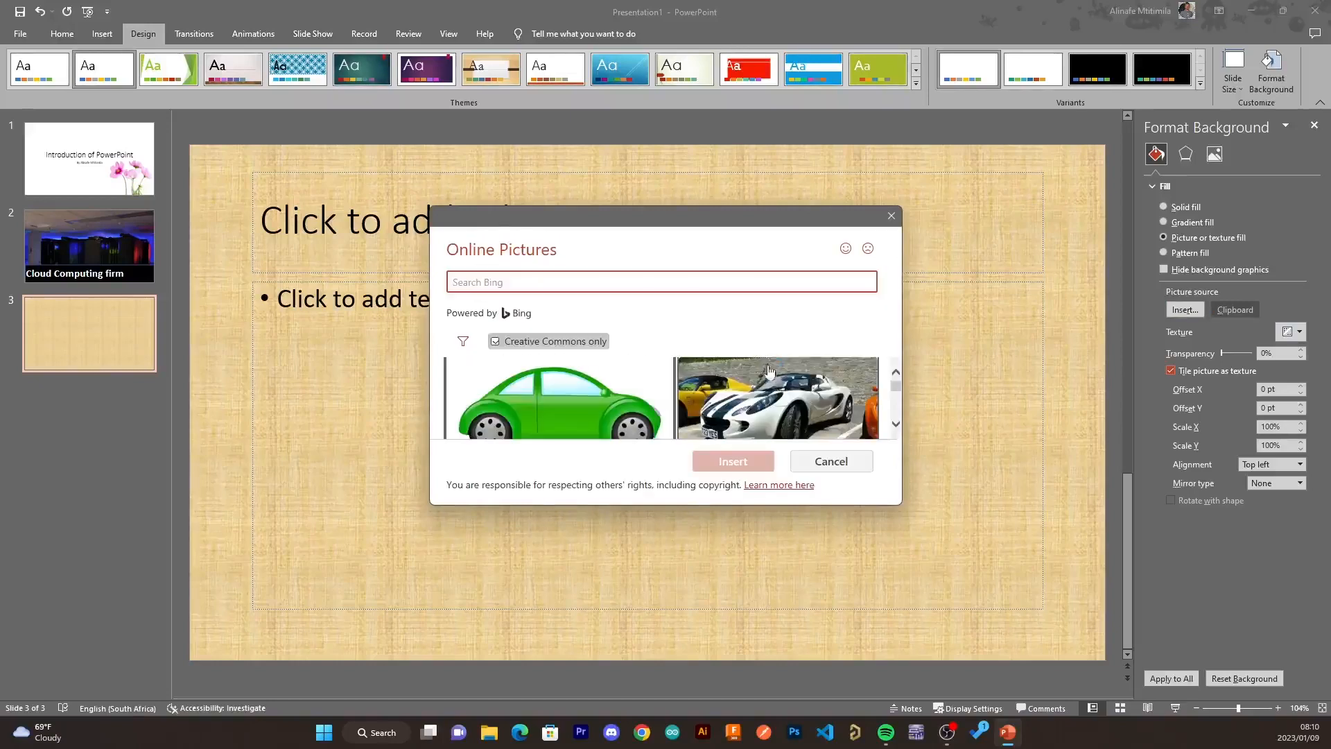
- Browse the online car images, insert the red sports car as the background and apply it to all slides
{"action": "scroll", "coordinate": [775, 408], "scroll_direction": "down", "scroll_amount": 3}
{"action": "scroll", "coordinate": [775, 407], "scroll_direction": "down", "scroll_amount": 2}
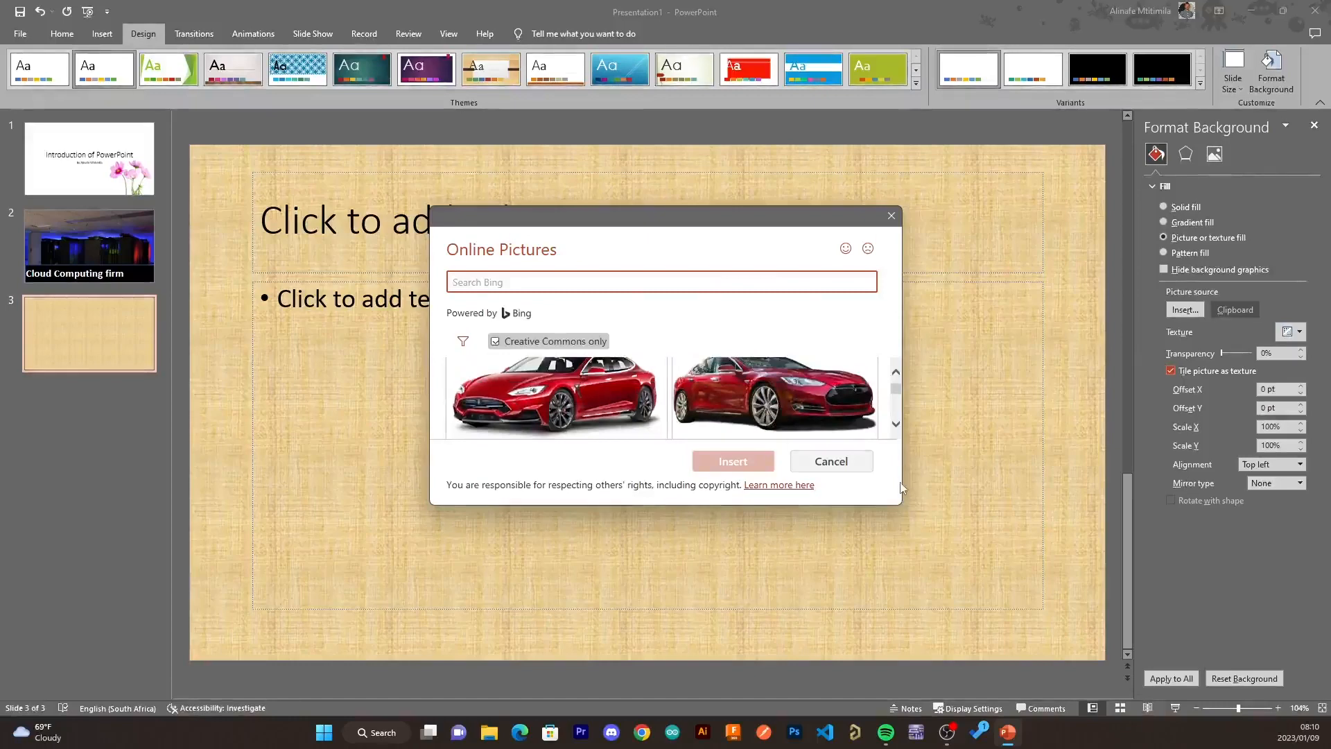
{"action": "left_click_drag", "start_coordinate": [903, 471], "coordinate": [1172, 471]}
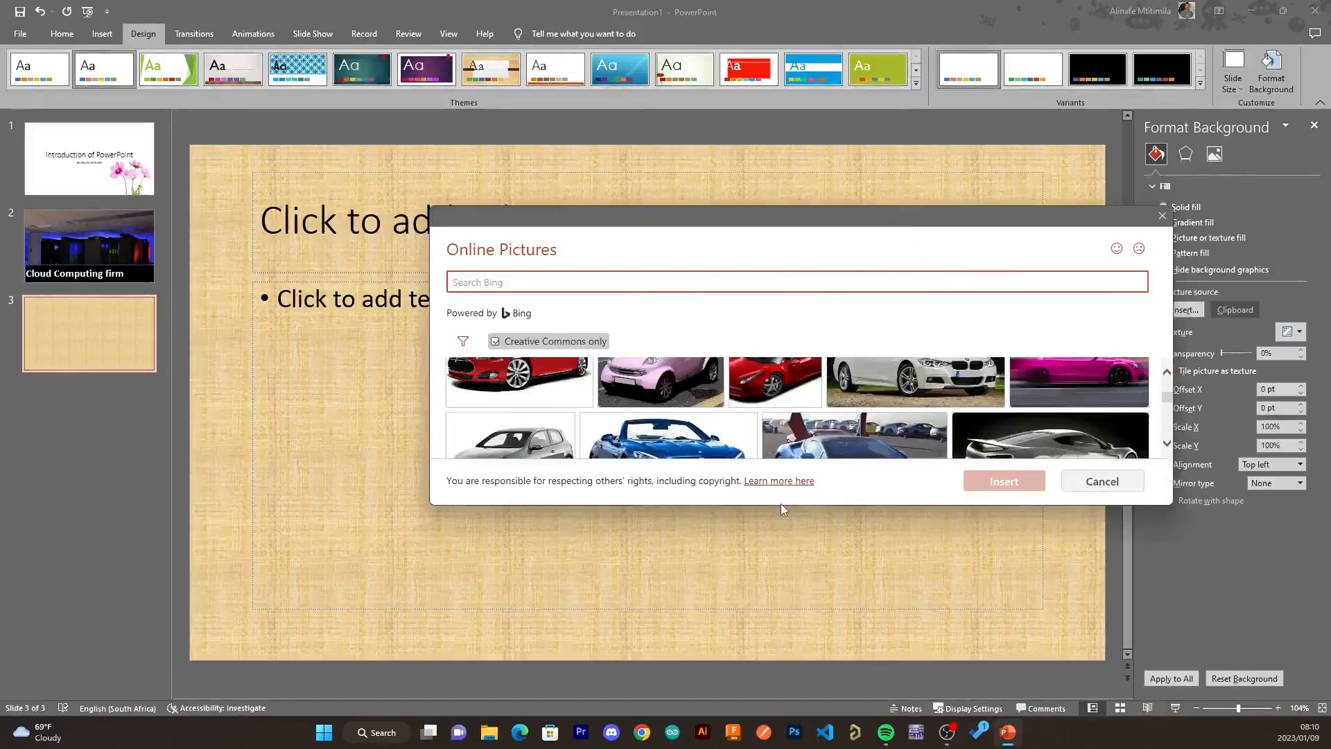
{"action": "left_click_drag", "start_coordinate": [781, 506], "coordinate": [775, 679]}
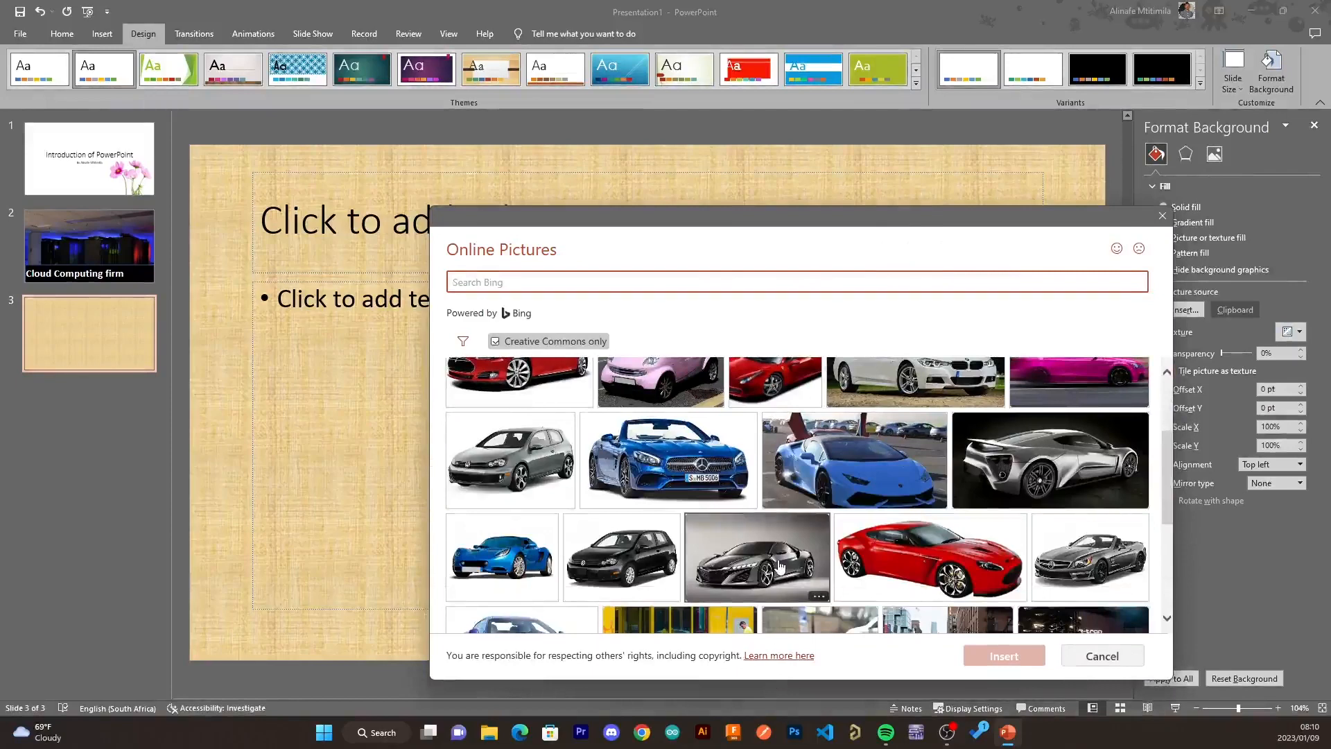
{"action": "scroll", "coordinate": [780, 566], "scroll_direction": "up", "scroll_amount": 2}
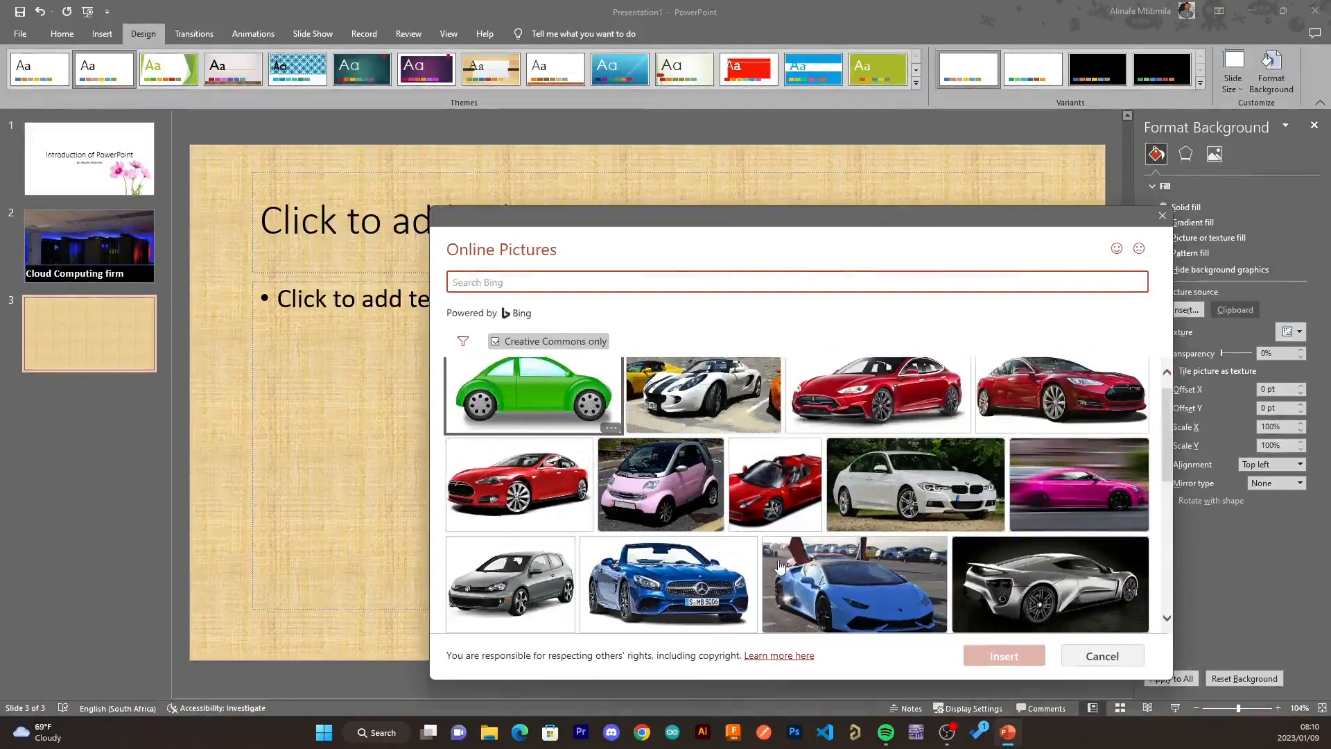
{"action": "scroll", "coordinate": [780, 566], "scroll_direction": "down", "scroll_amount": 10}
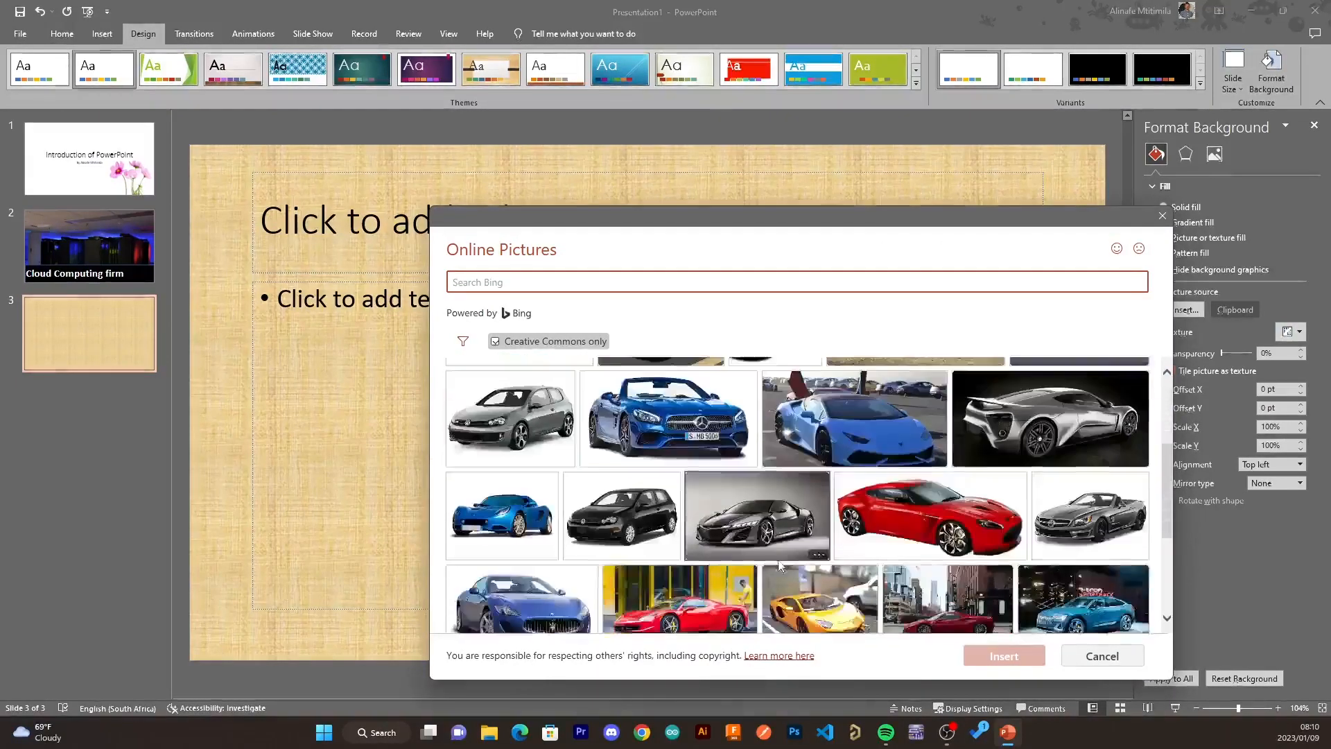
{"action": "scroll", "coordinate": [780, 566], "scroll_direction": "down", "scroll_amount": 8}
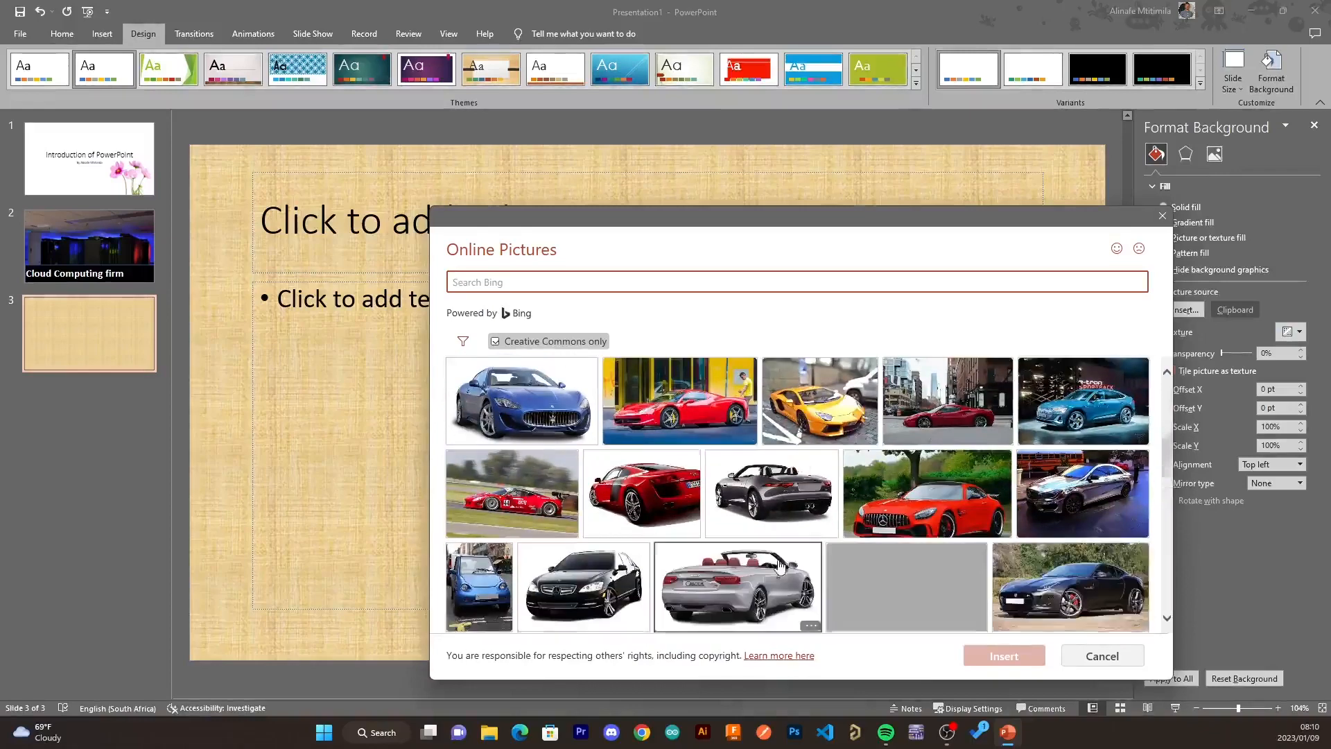
{"action": "scroll", "coordinate": [780, 566], "scroll_direction": "down", "scroll_amount": 5}
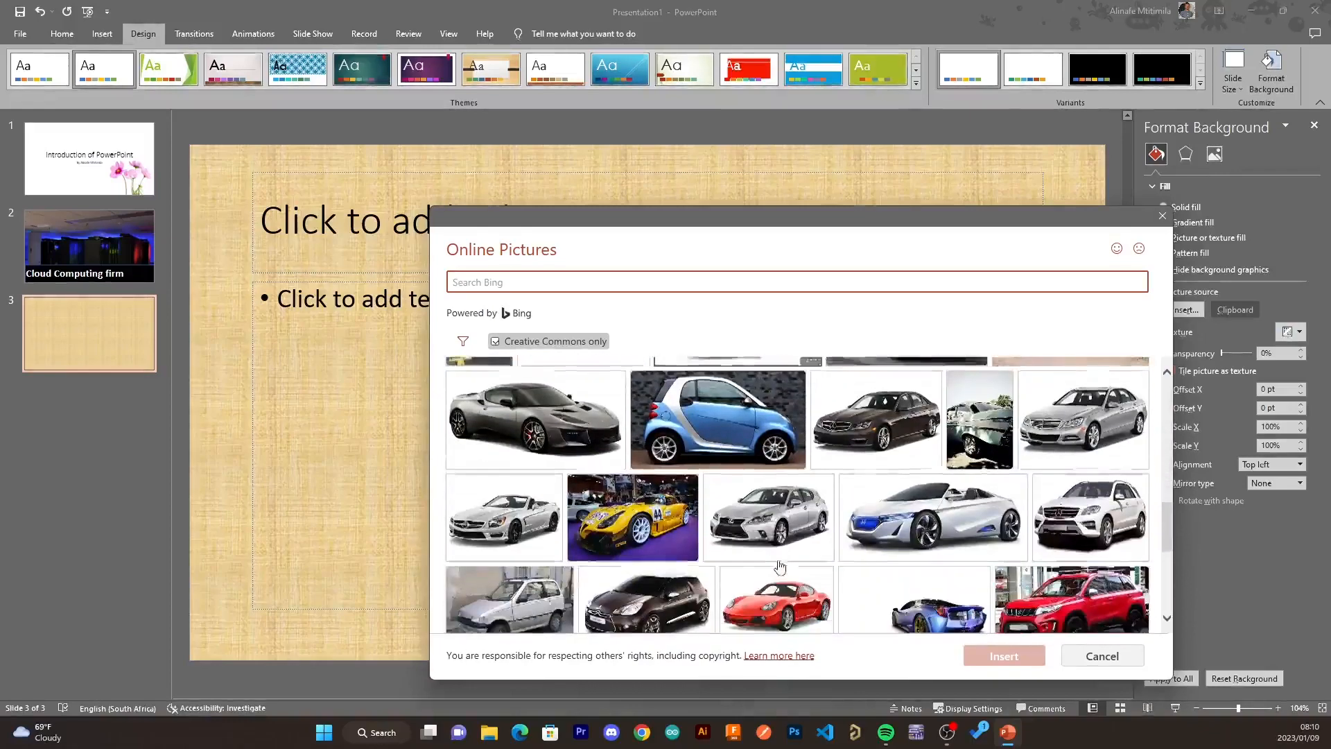
{"action": "scroll", "coordinate": [780, 565], "scroll_direction": "down", "scroll_amount": 2}
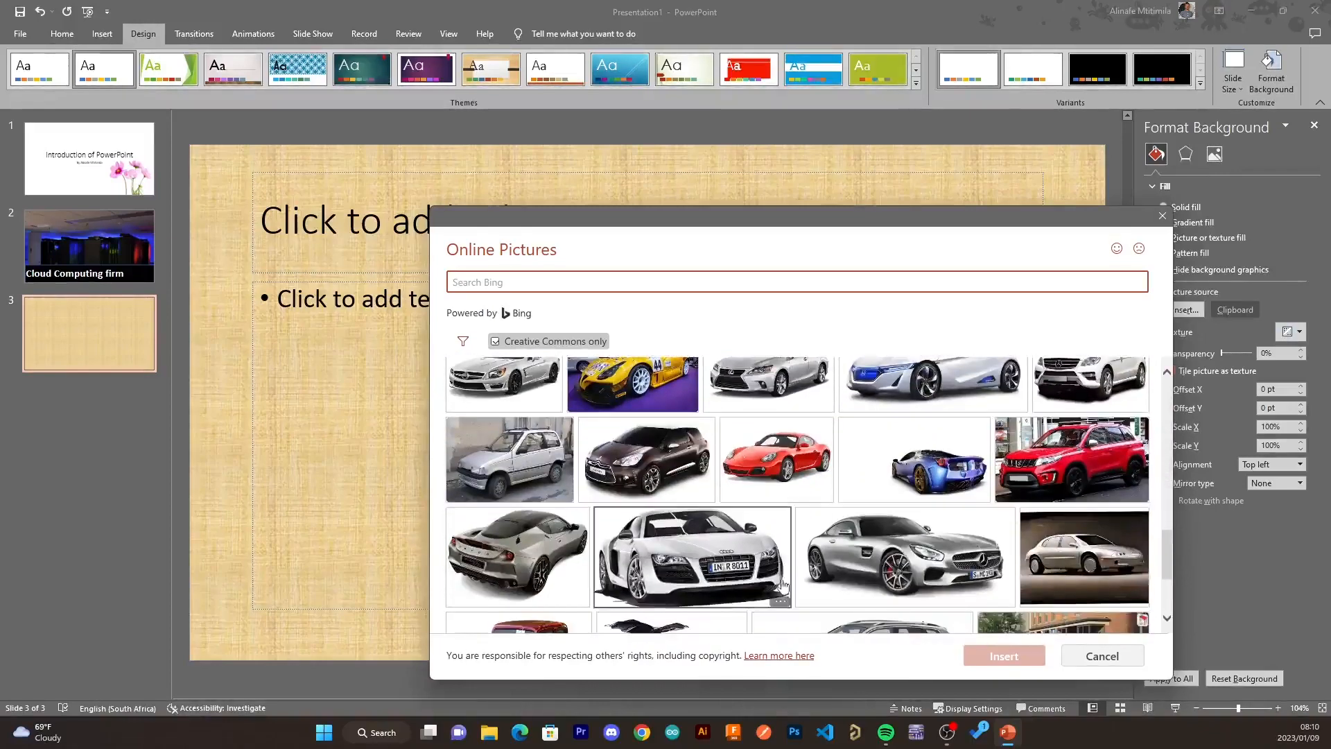
{"action": "left_click", "coordinate": [795, 482]}
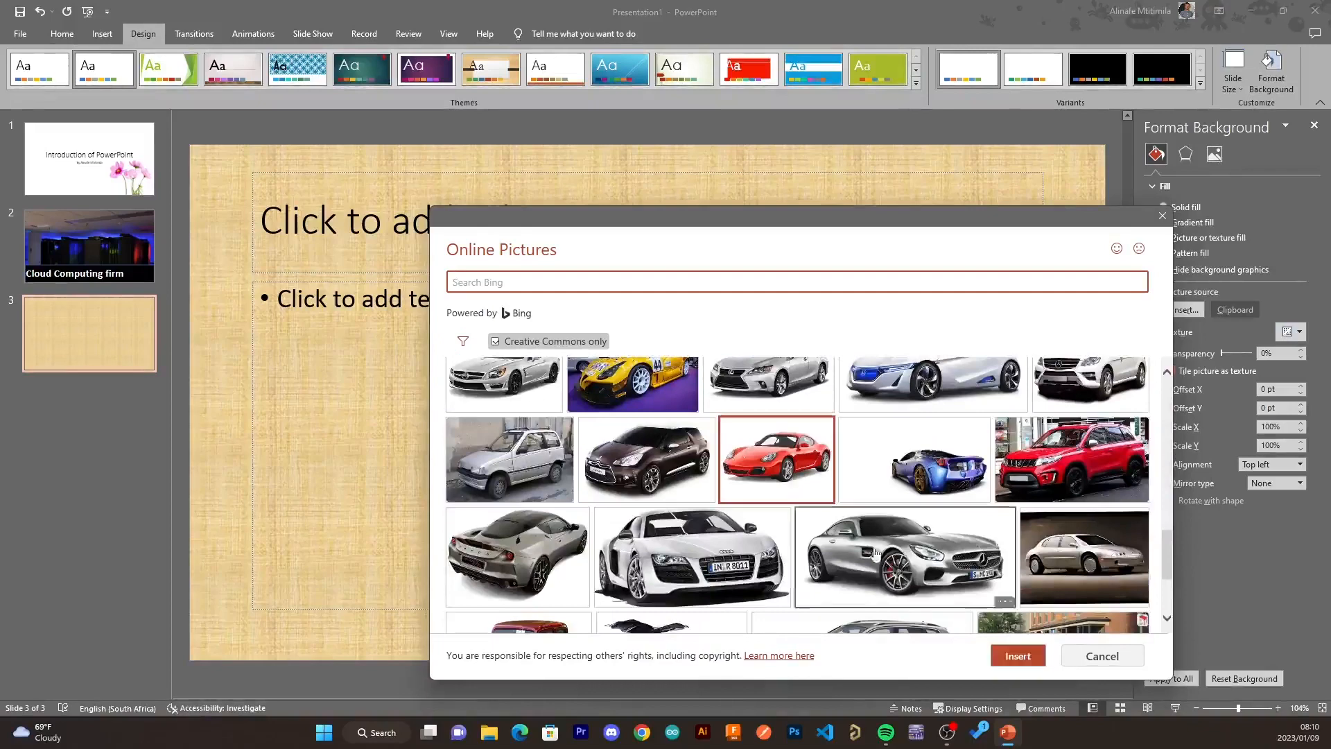
{"action": "left_click", "coordinate": [1015, 658]}
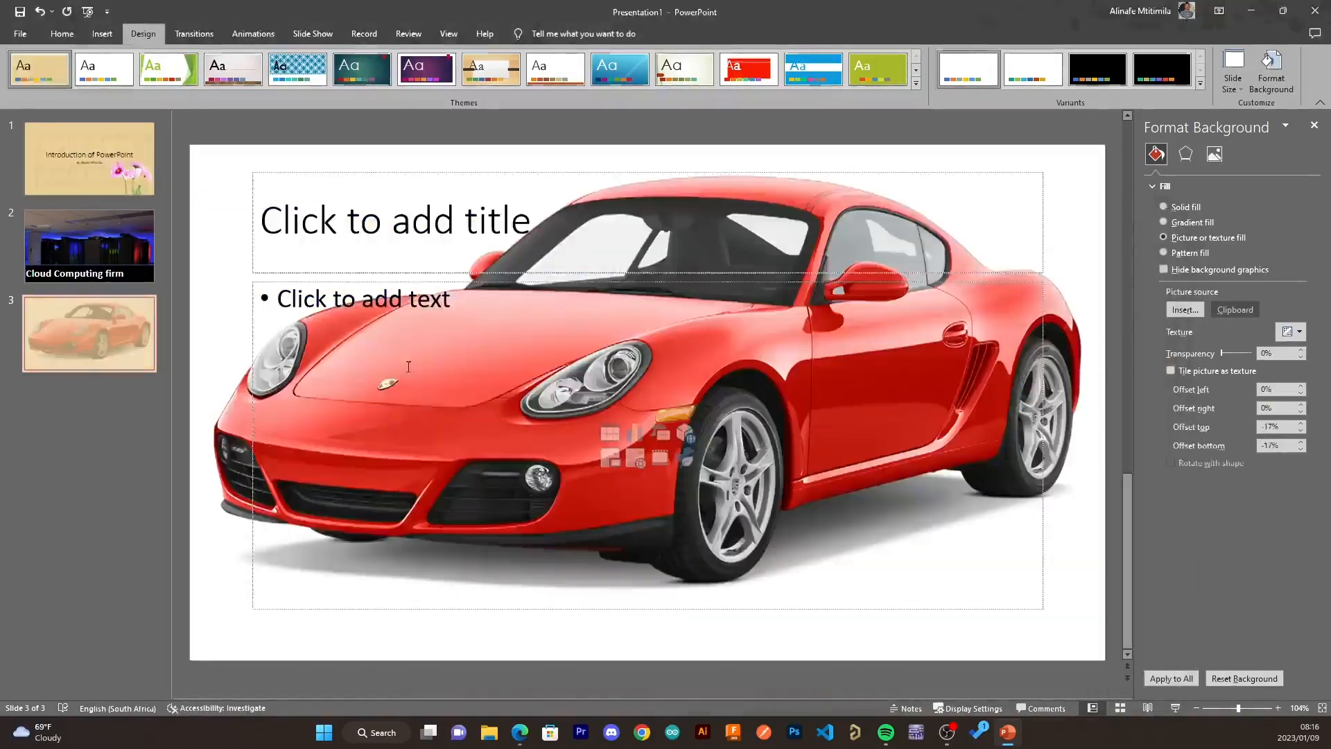
{"action": "left_click", "coordinate": [1163, 672]}
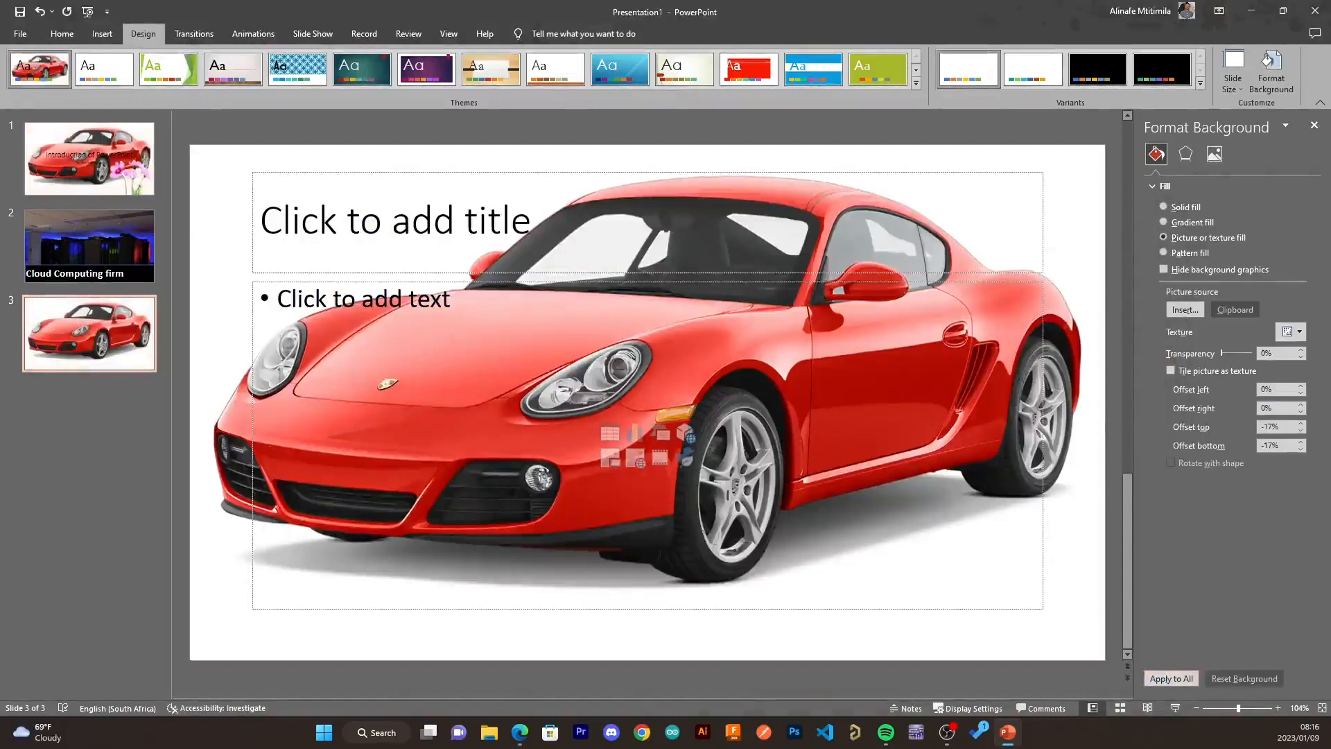